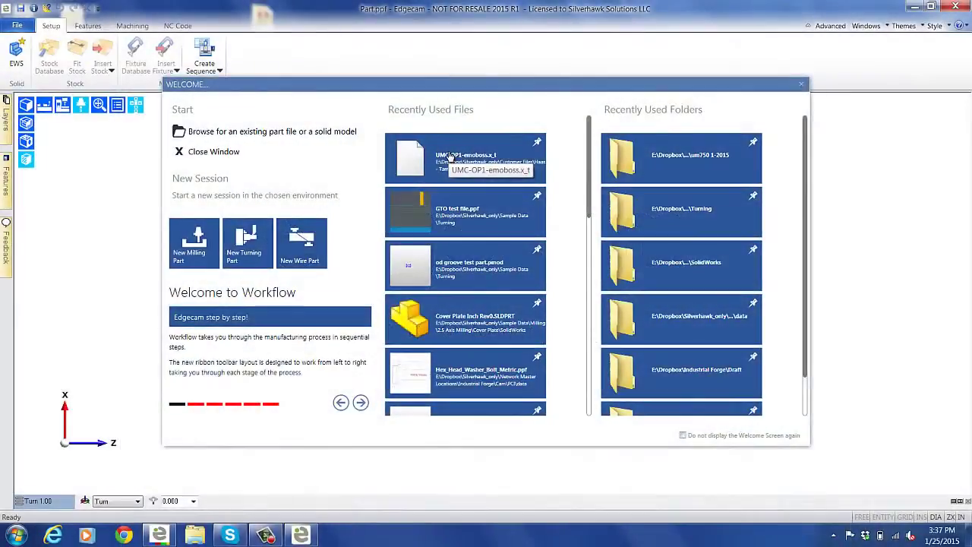
Open the recently used solid model UMC-OP1-emoboss.x_t and set the part material to Mild Steel EN8.
click(450, 157)
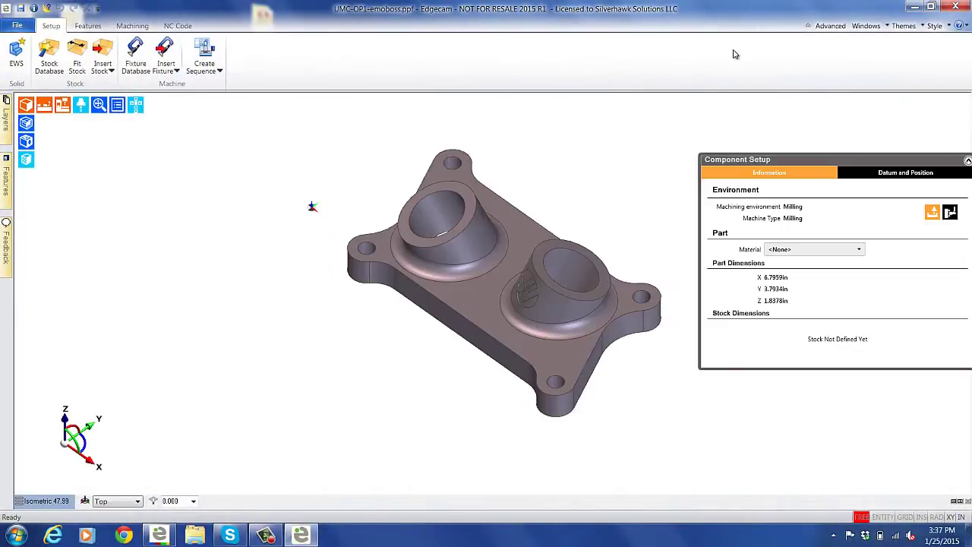
middle_drag(566, 203, 608, 191)
mouse_move(386, 226)
middle_down()
mouse_move(362, 316)
mouse_move(352, 160)
mouse_move(384, 200)
mouse_move(502, 194)
mouse_move(432, 170)
mouse_move(398, 171)
middle_up()
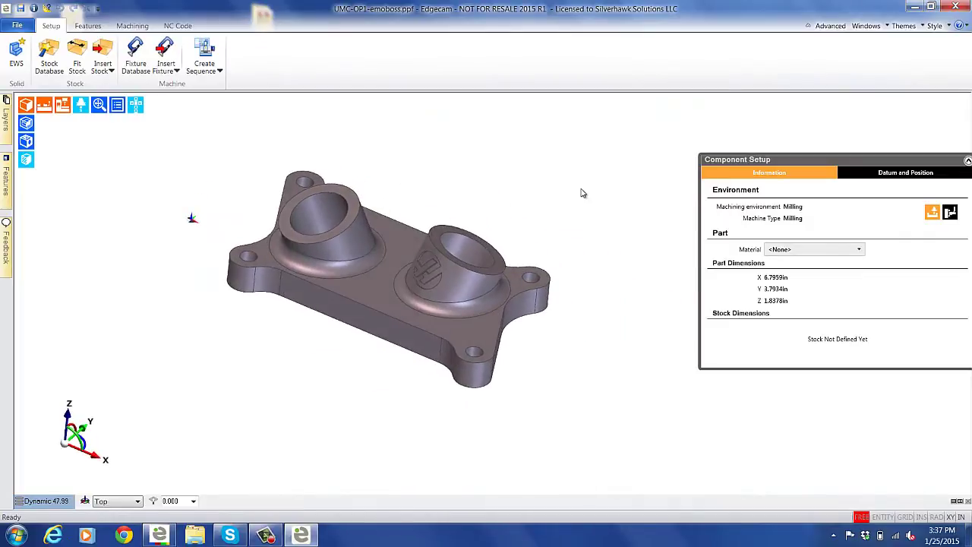
click(858, 250)
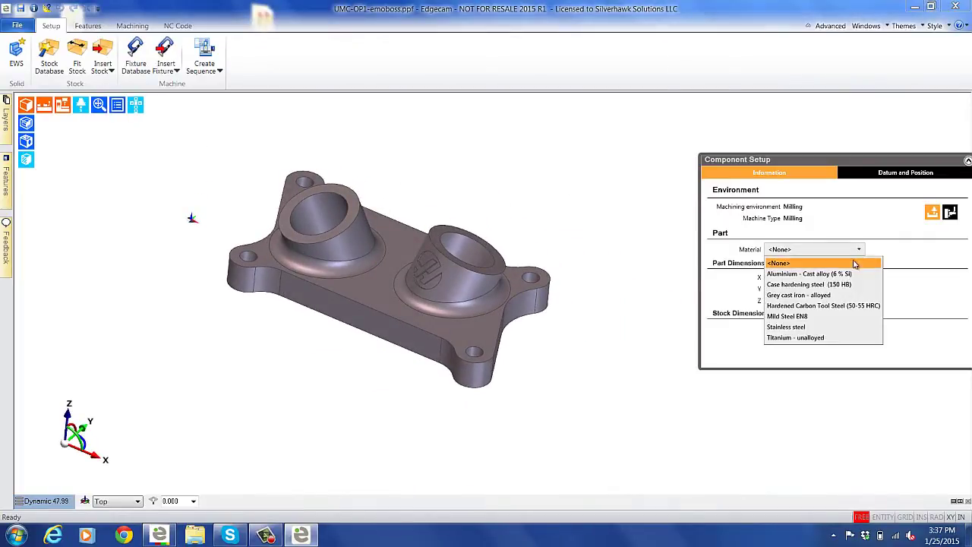
click(836, 316)
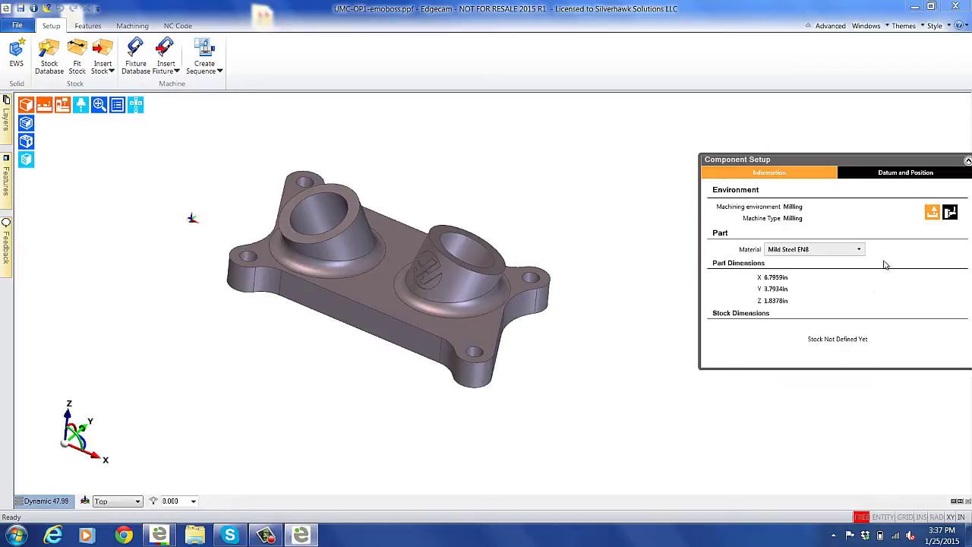
Flip the part upside down with two 90-degree rotations and set the XY datum to the component's centre.
click(917, 176)
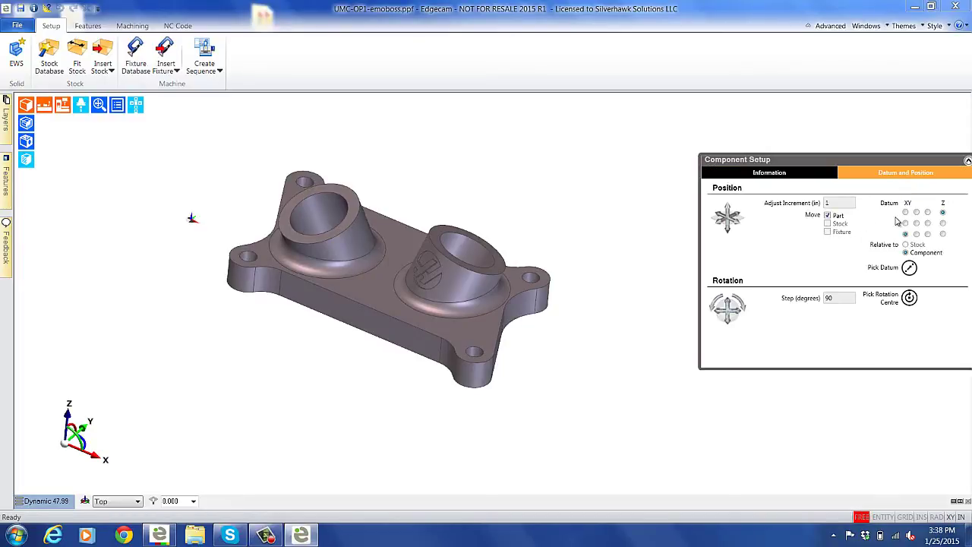
click(730, 323)
click(730, 323)
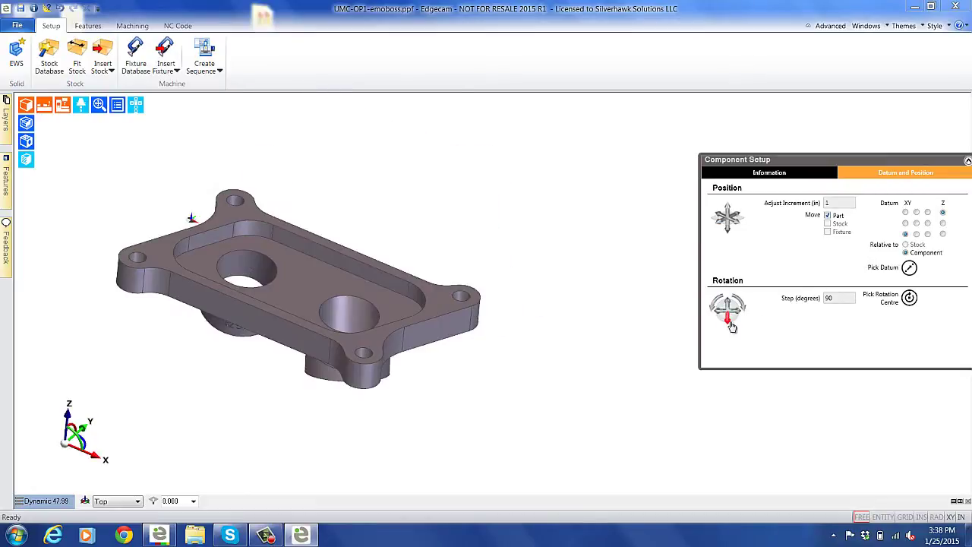
click(917, 223)
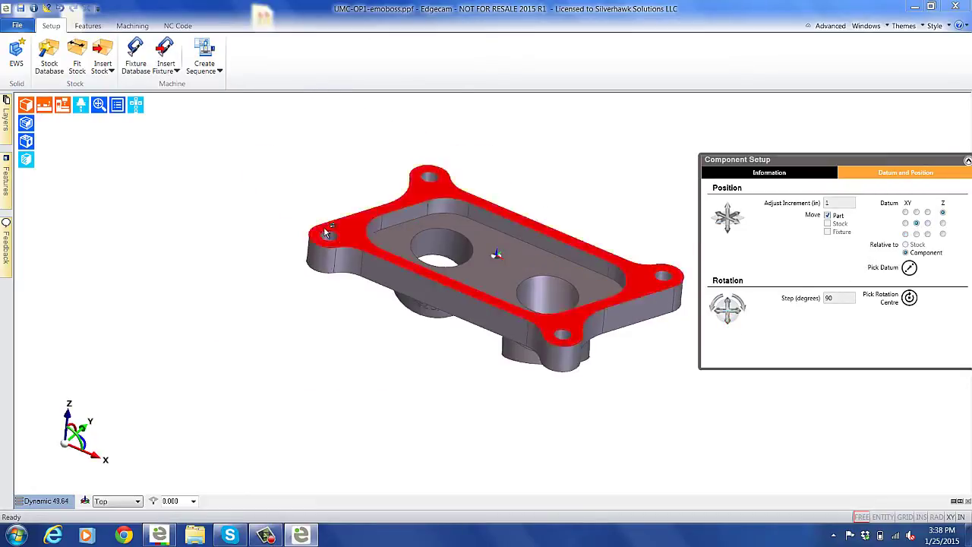
mouse_move(322, 232)
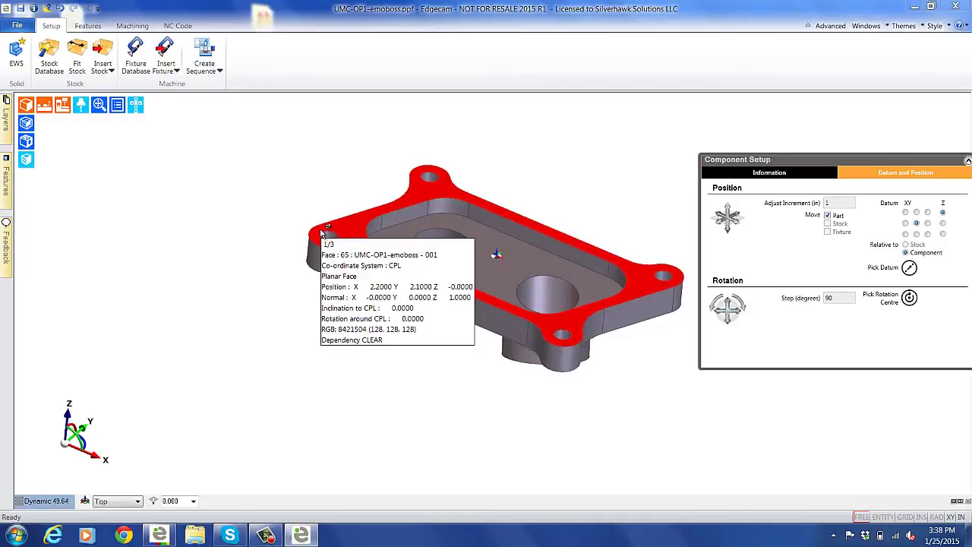
click(141, 107)
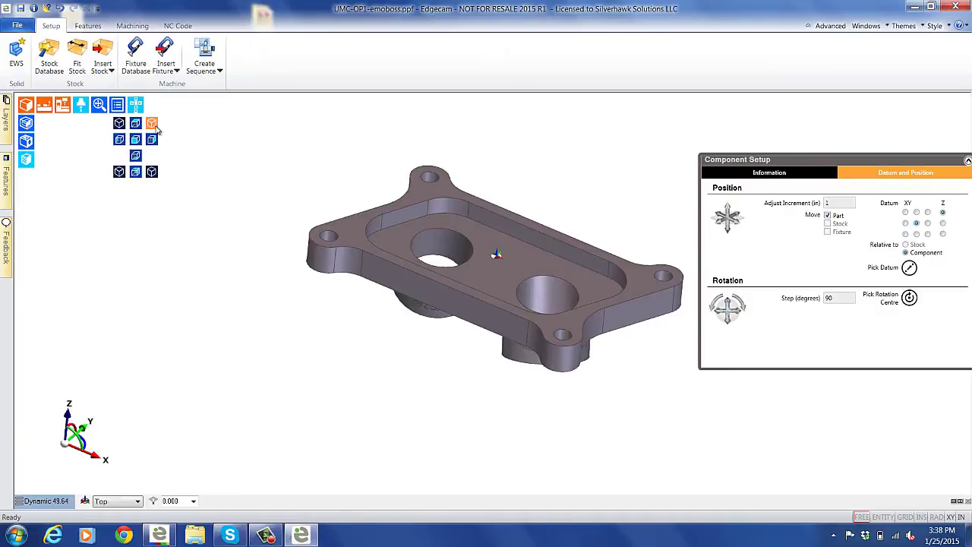
click(152, 124)
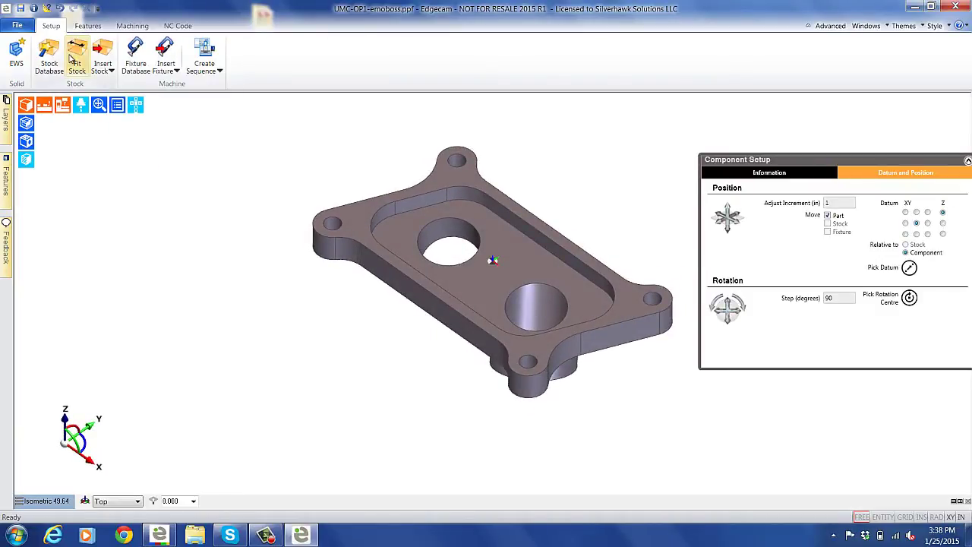
click(968, 160)
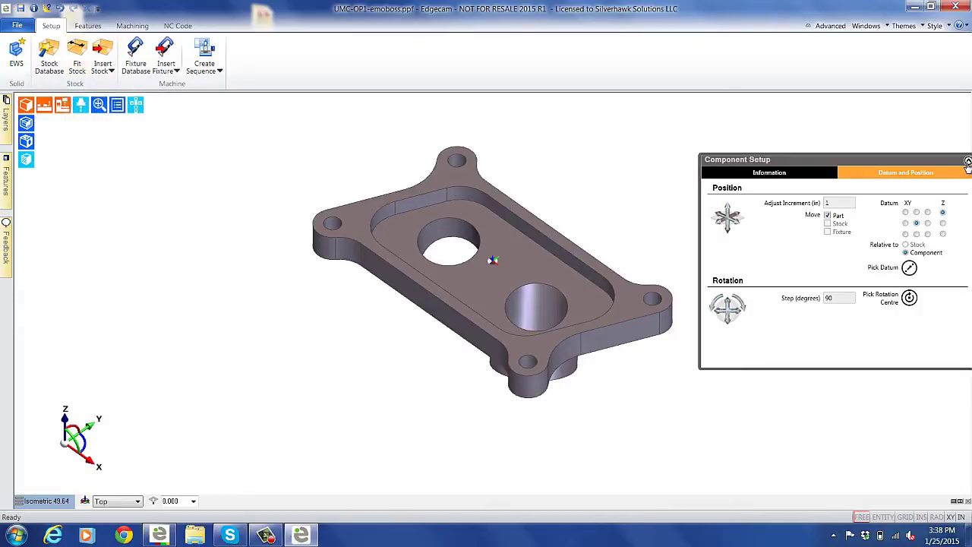
Fit box stock around the part with a length of 7 in, width of 4 in and height of 2 in.
click(76, 57)
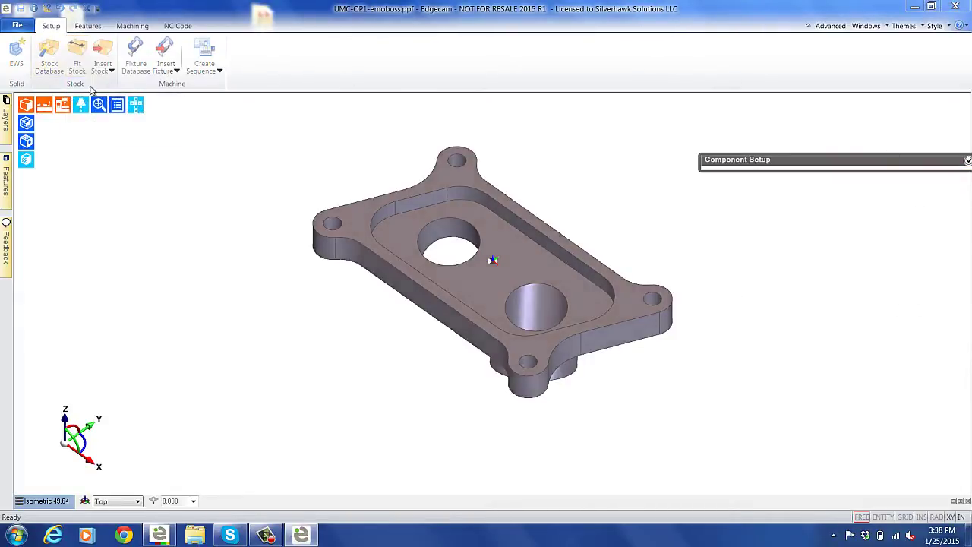
double_click(427, 236)
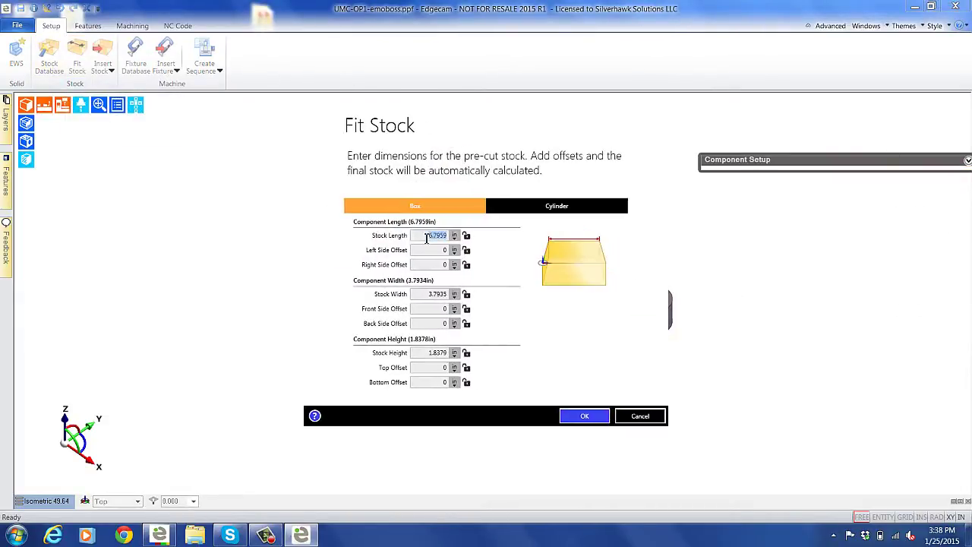
text(7)
double_click(436, 297)
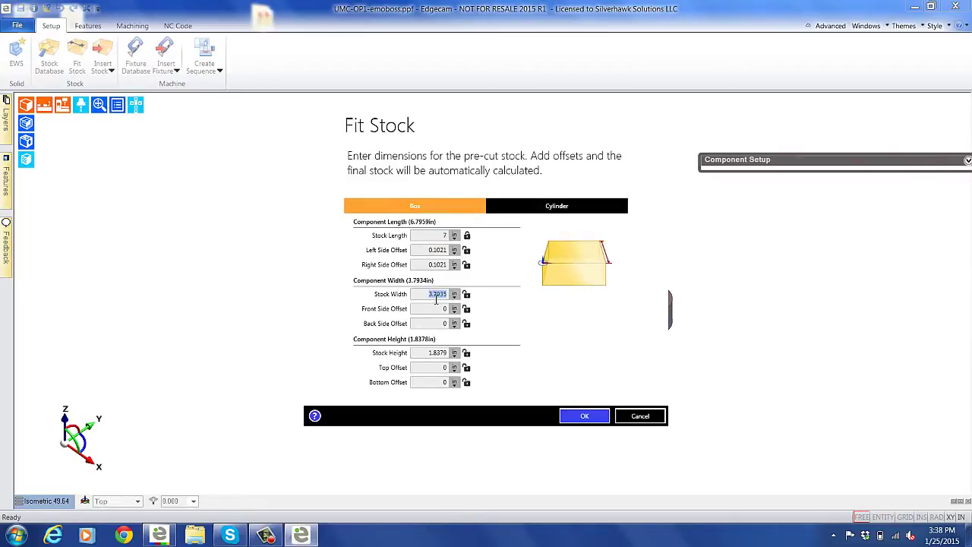
text(4)
double_click(432, 353)
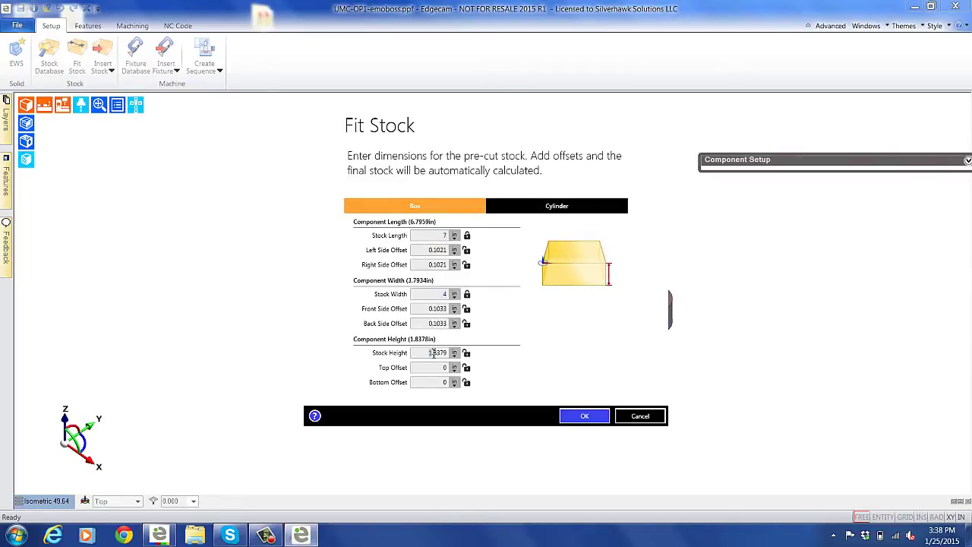
text(2)
click(582, 417)
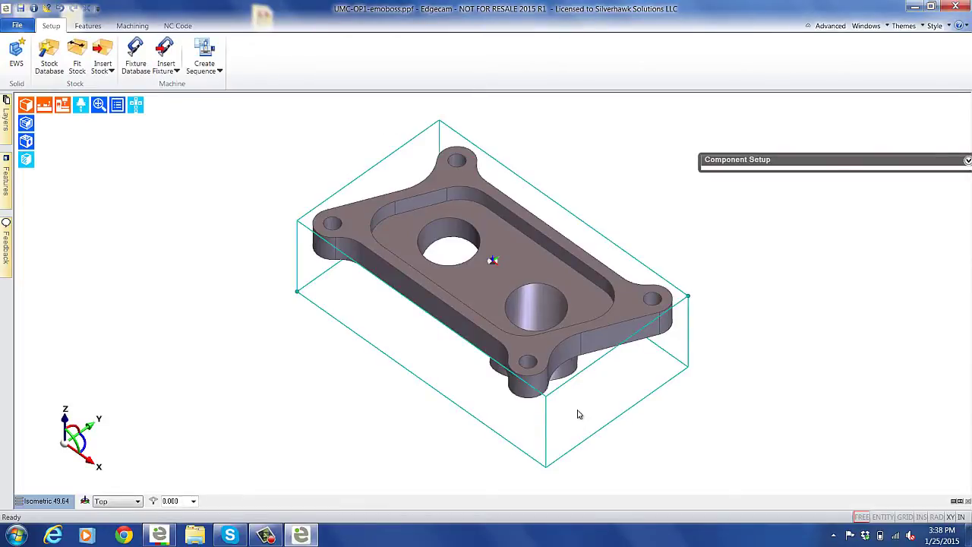
Preview the General Vice and the Complex Vice from the fixture database around the stock.
click(137, 57)
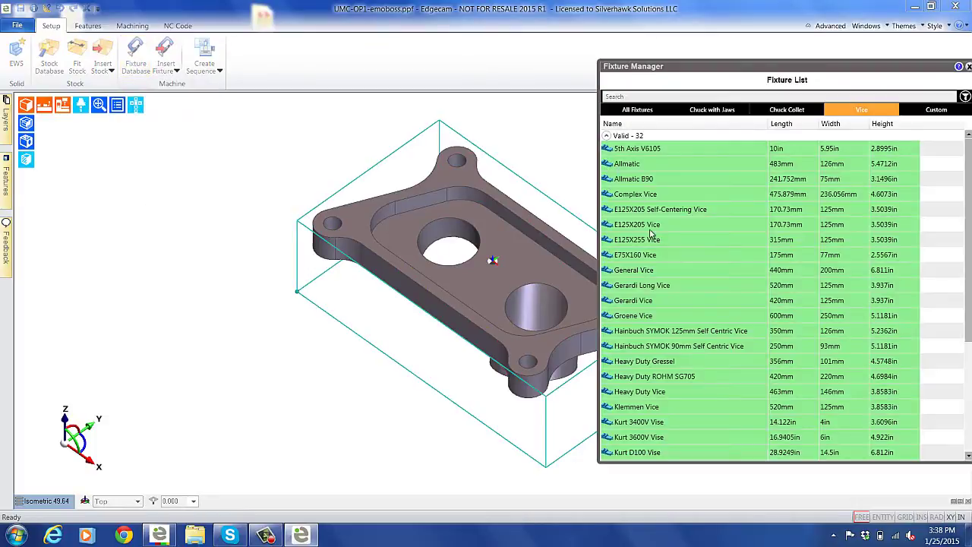
click(652, 226)
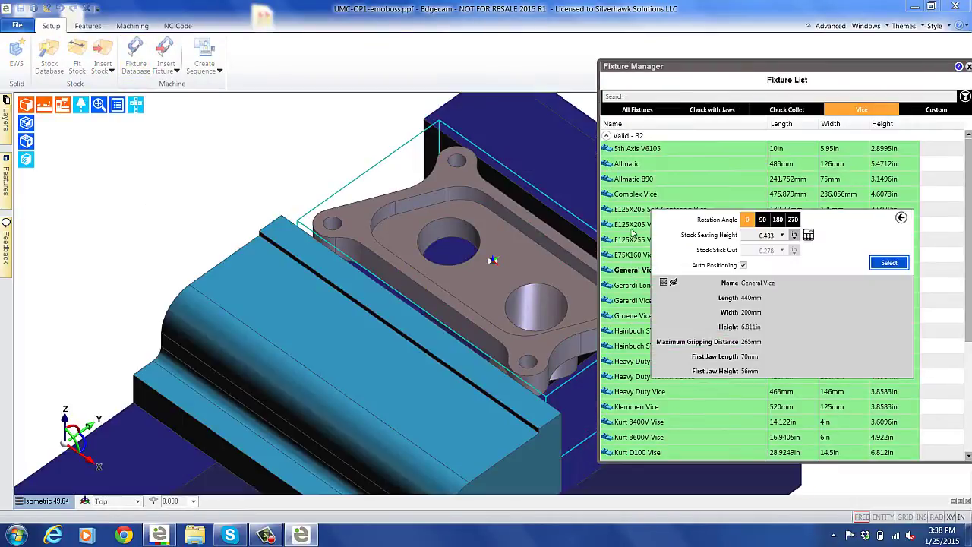
click(630, 207)
click(632, 196)
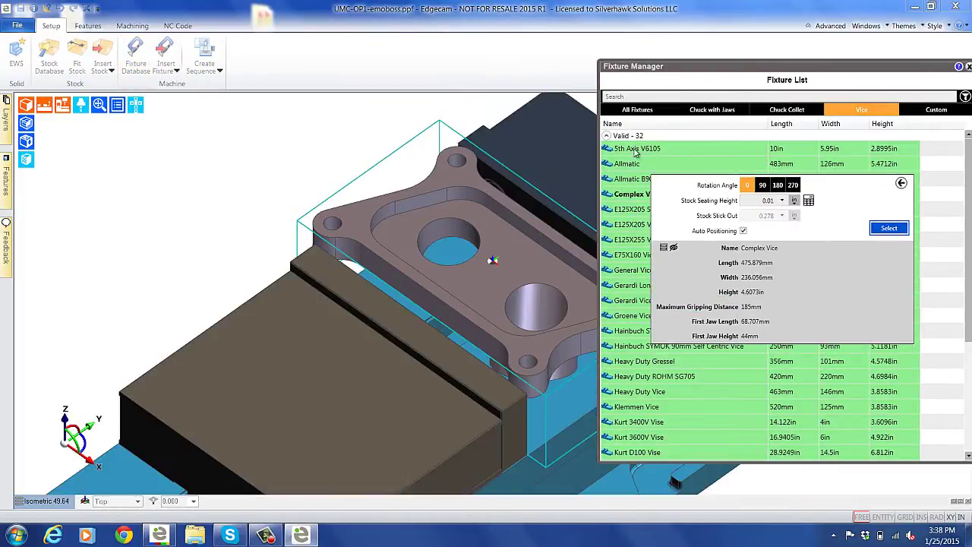
Insert the 5th Axis V6105 vice at a 0-degree rotation with auto positioning and check how it holds the stock.
click(635, 152)
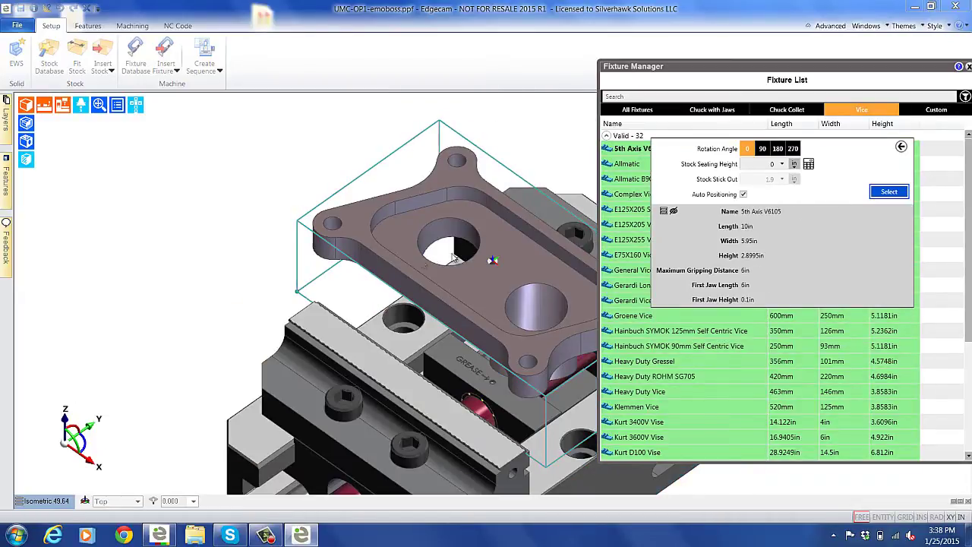
middle_drag(303, 258, 319, 235)
click(895, 195)
click(497, 245)
middle_drag(497, 246, 301, 323)
middle_drag(342, 278, 397, 309)
click(397, 309)
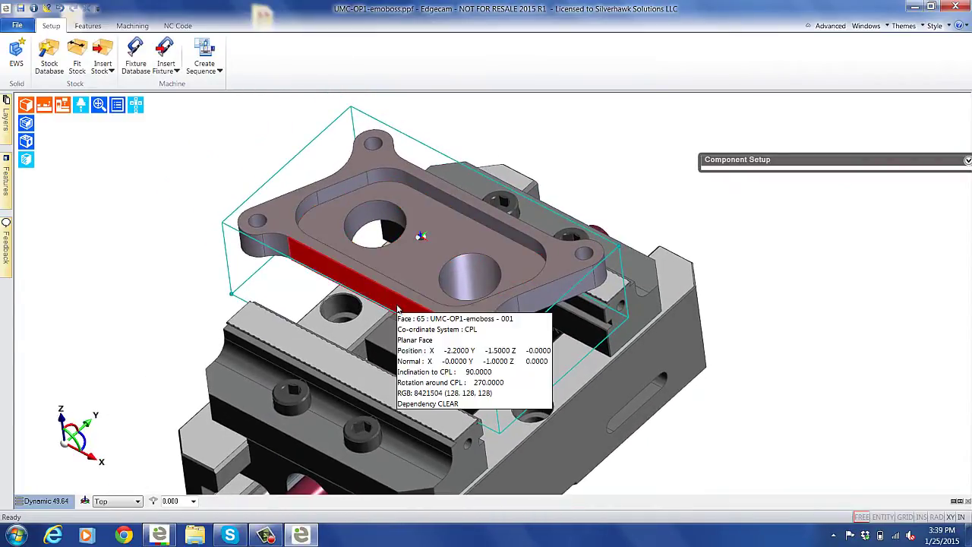
click(426, 228)
middle_drag(426, 228, 406, 250)
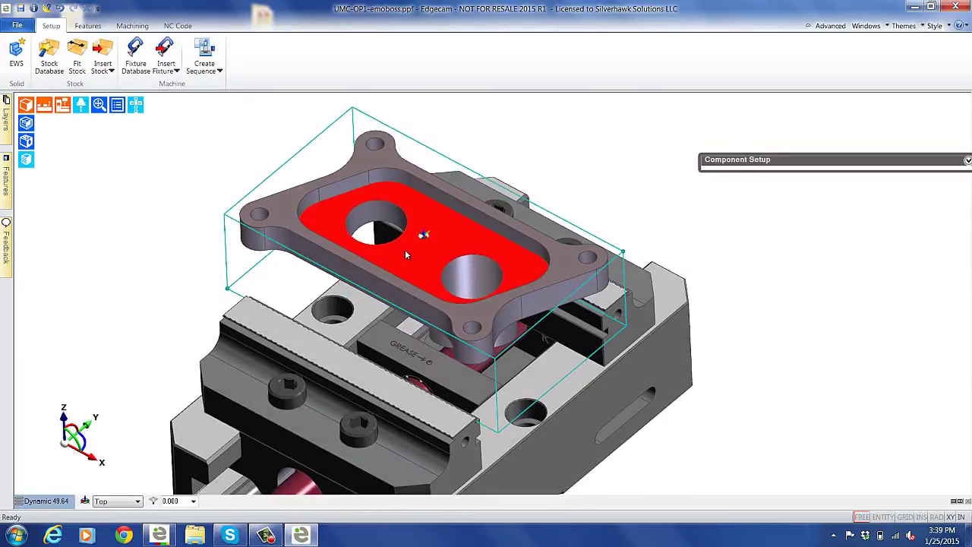
Create a milling sequence on the UMC_750_HG.mcp machine with New Toolkit.20, initial CPL Top and machine location Primary Component Location.
click(211, 64)
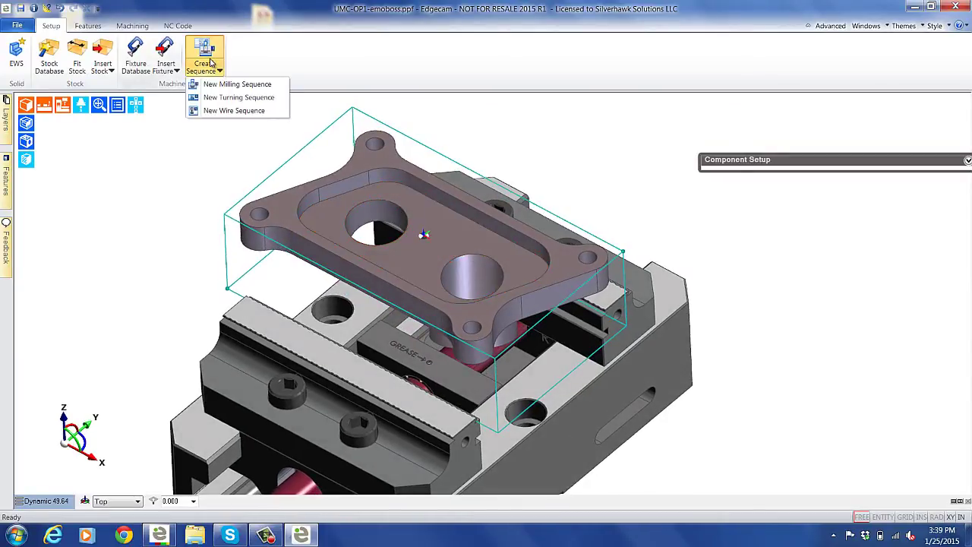
click(207, 49)
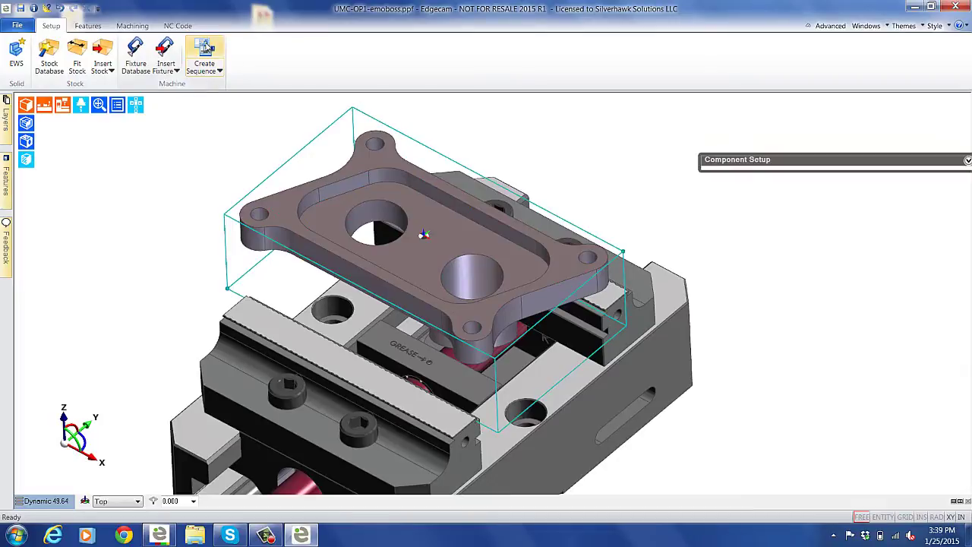
click(207, 49)
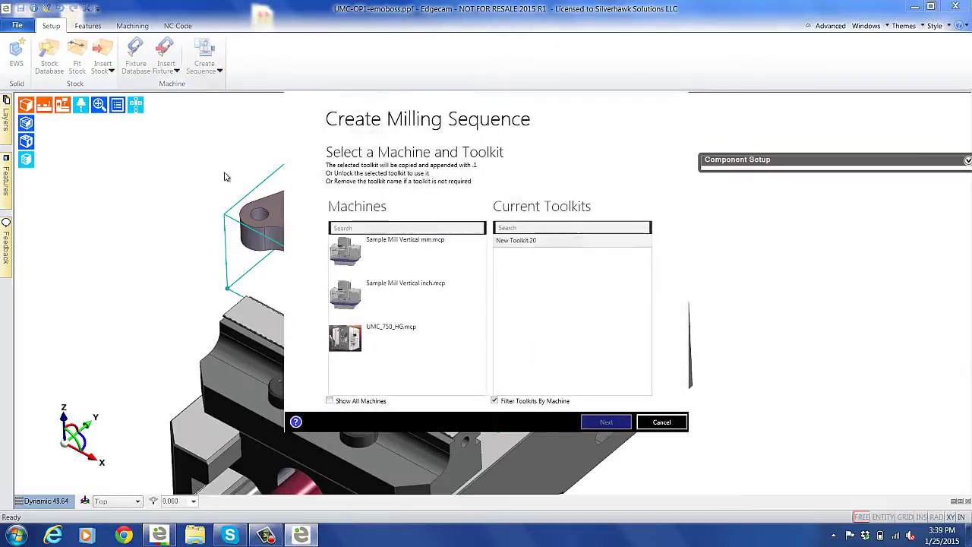
click(345, 342)
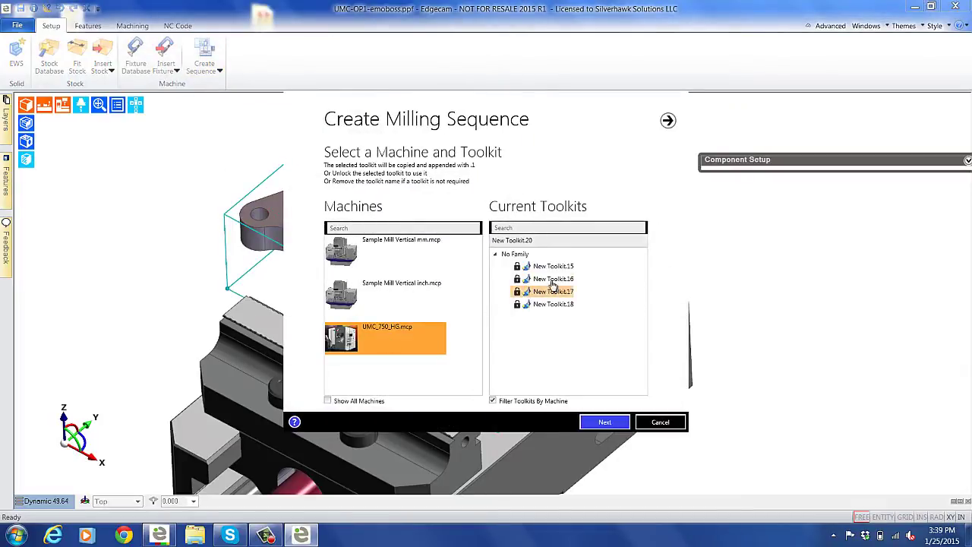
click(597, 423)
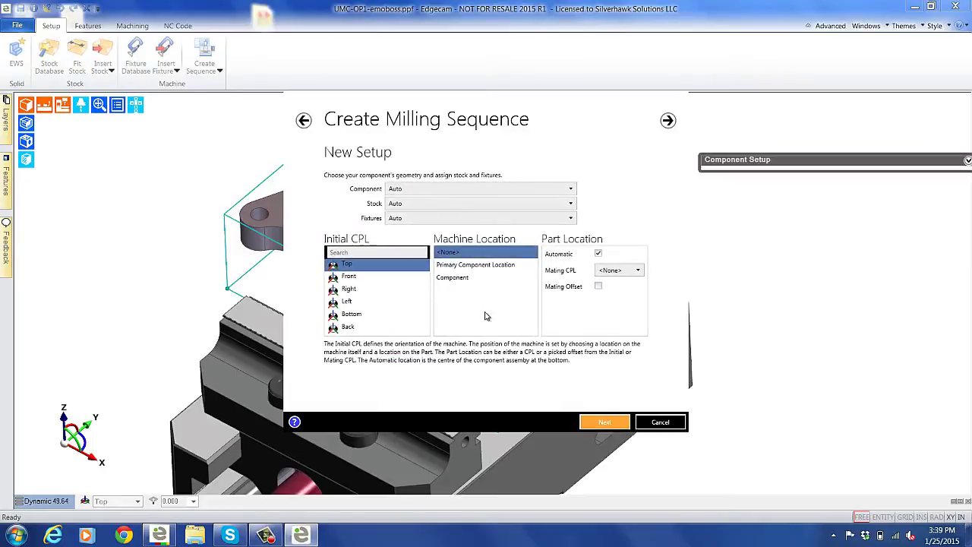
click(469, 266)
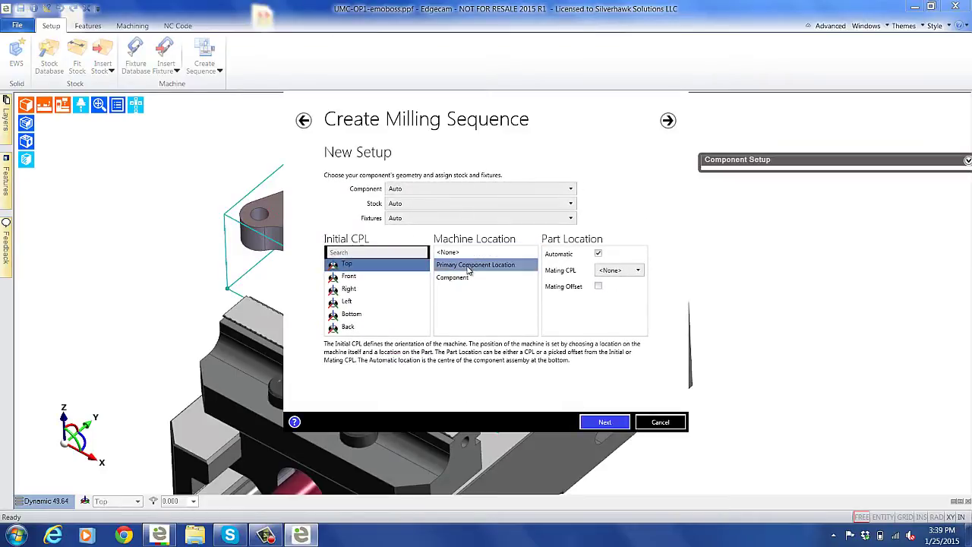
click(604, 424)
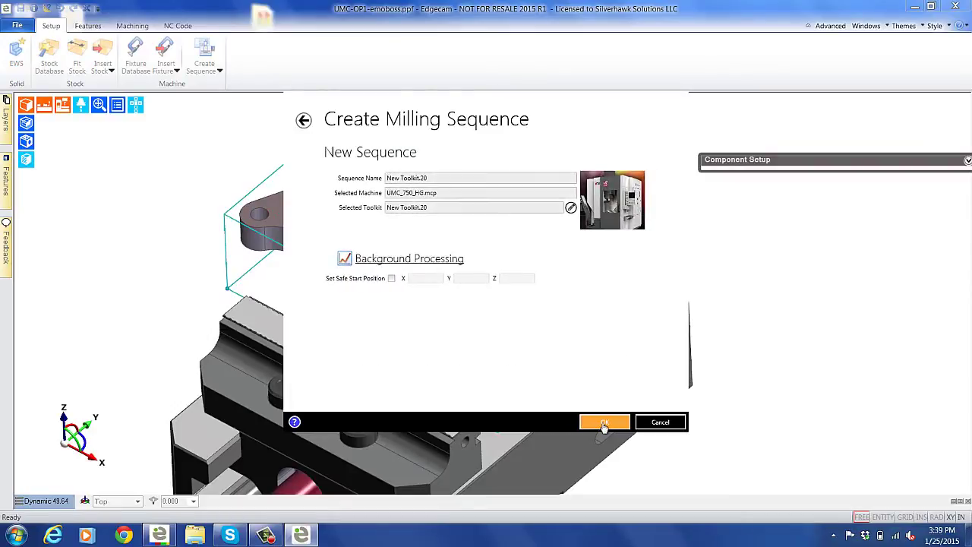
click(604, 424)
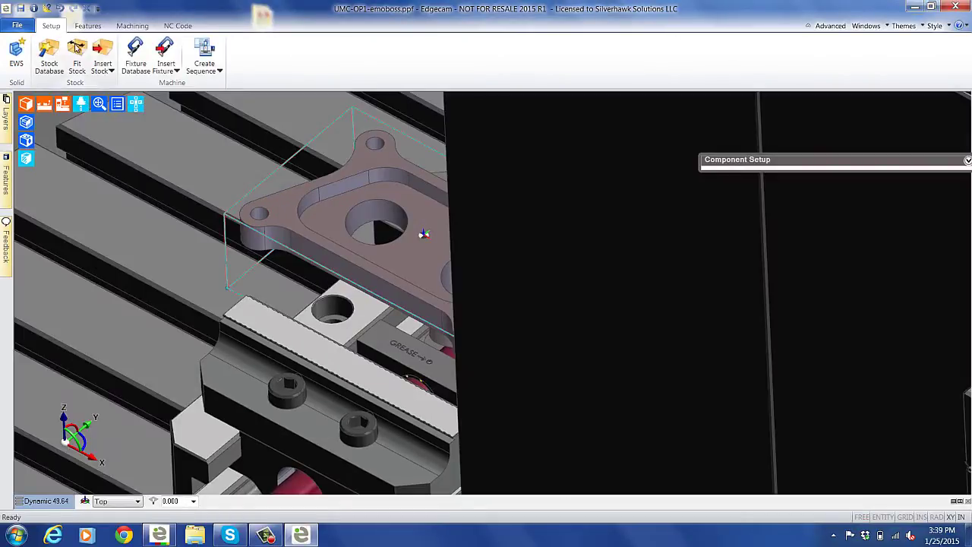
click(76, 48)
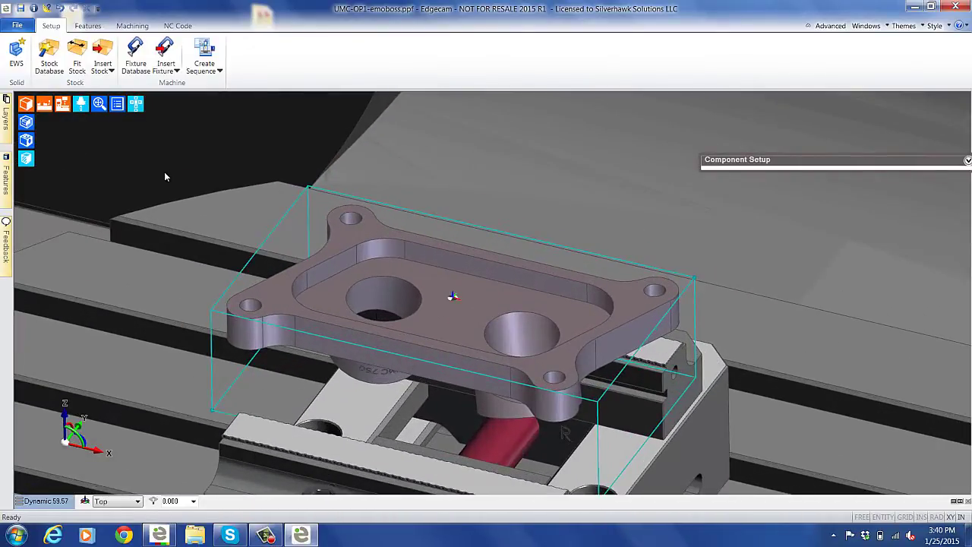
Run the automatic feature finder on the part to create its boss and through-hole features in the Top orientation.
click(88, 28)
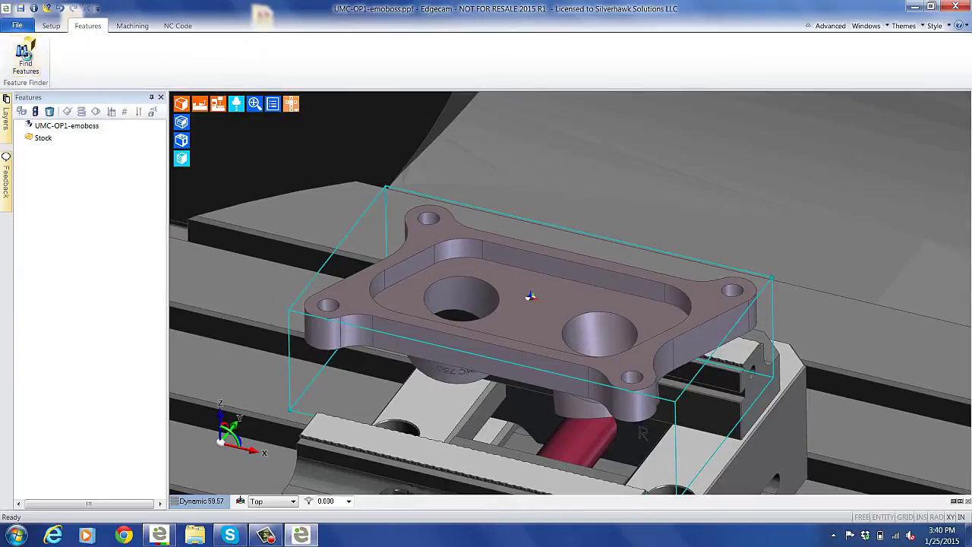
click(26, 54)
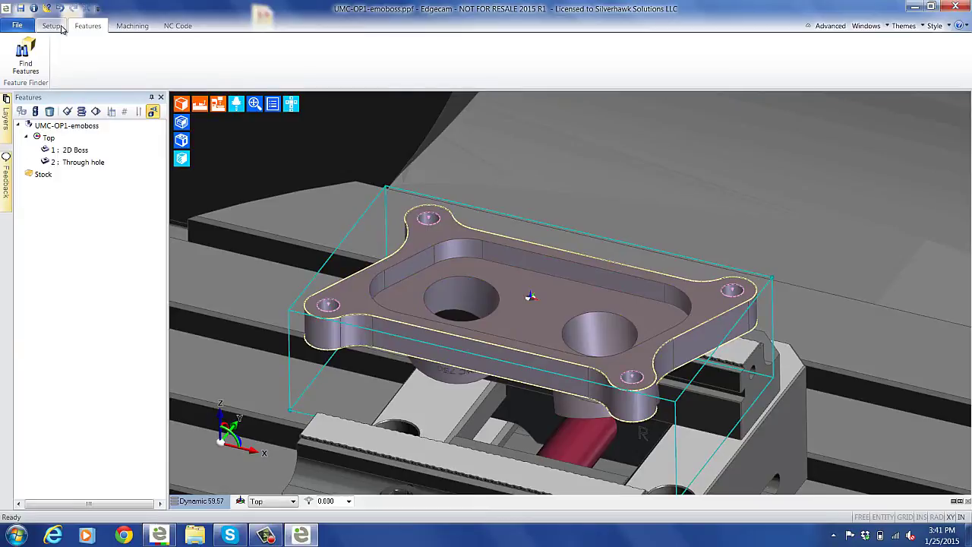
Create construction plane CPL0 with work plane MILL(XY) and plane type Face Axis on the wall of the rear angled bore.
click(830, 26)
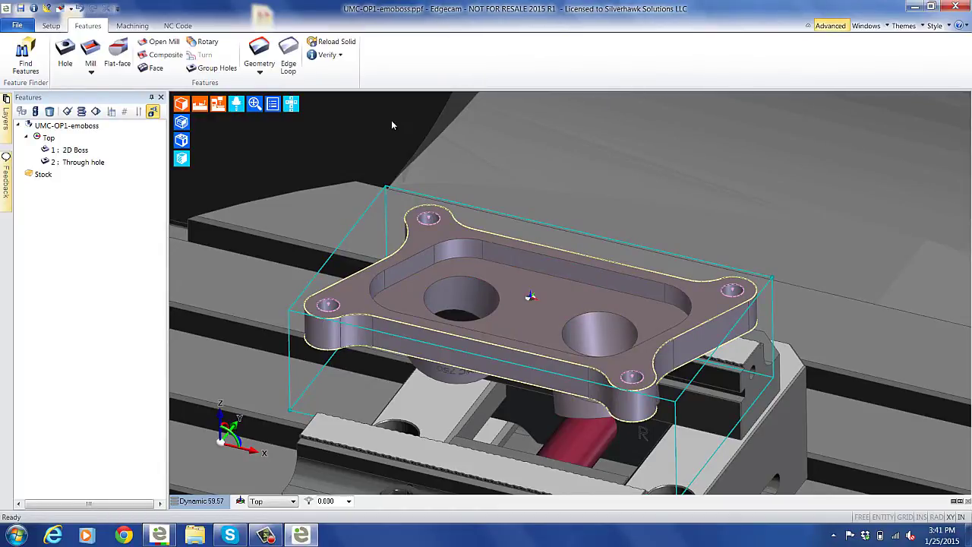
click(51, 25)
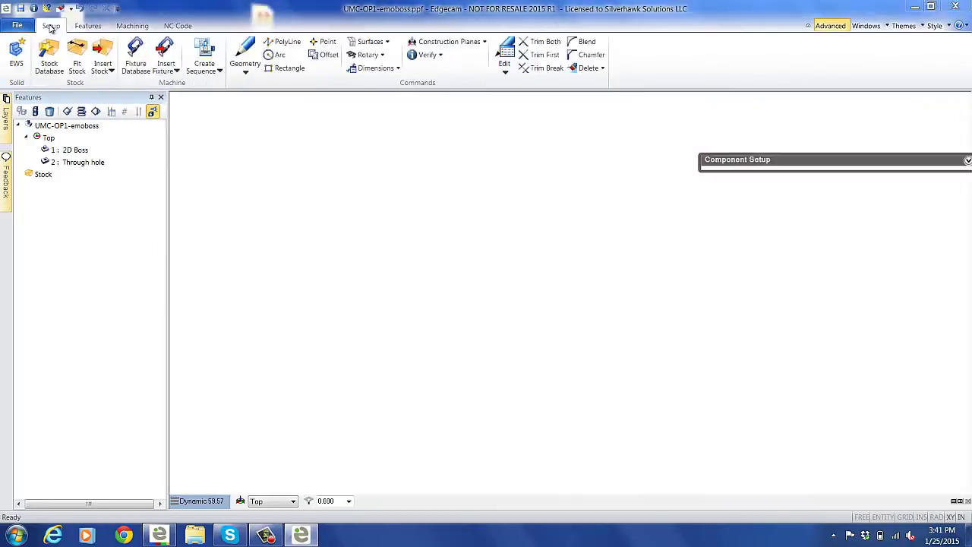
click(486, 43)
click(465, 57)
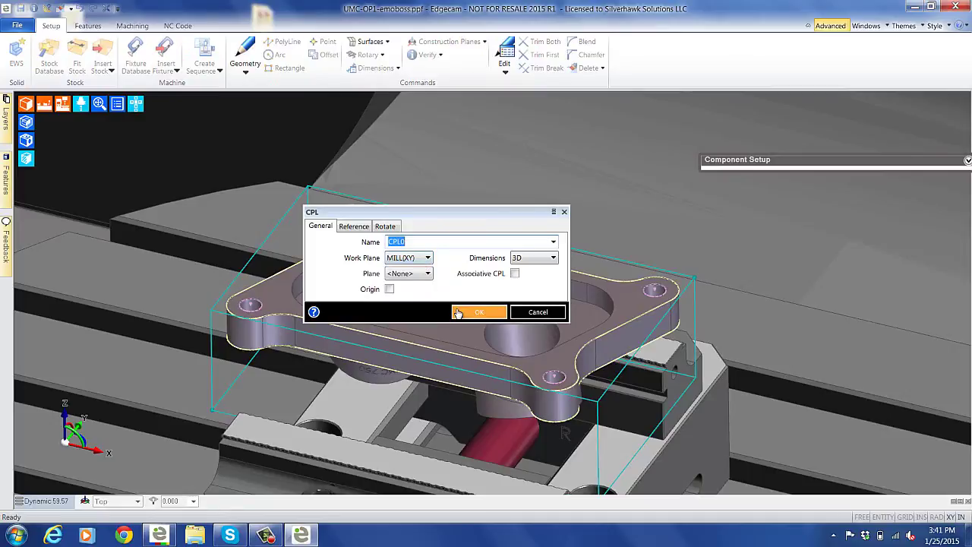
click(429, 258)
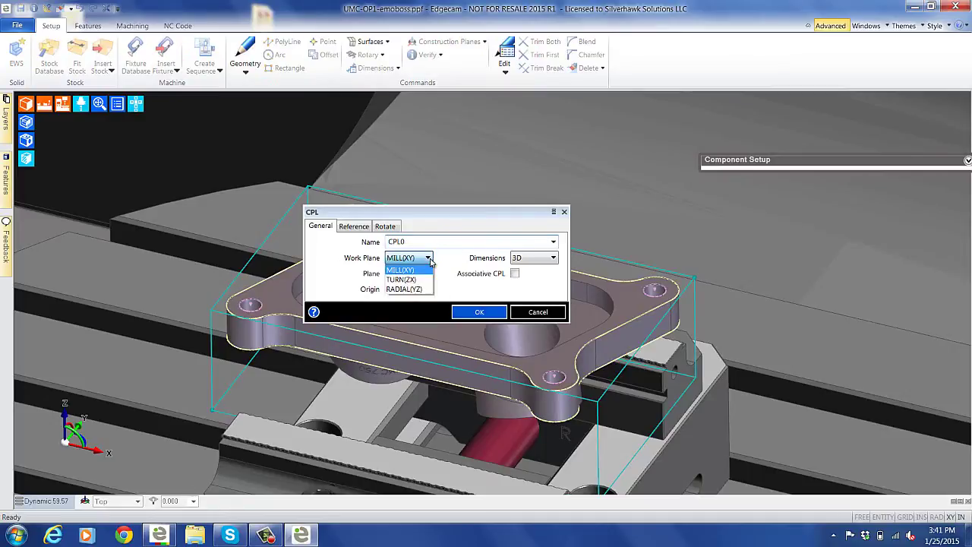
click(428, 270)
click(428, 278)
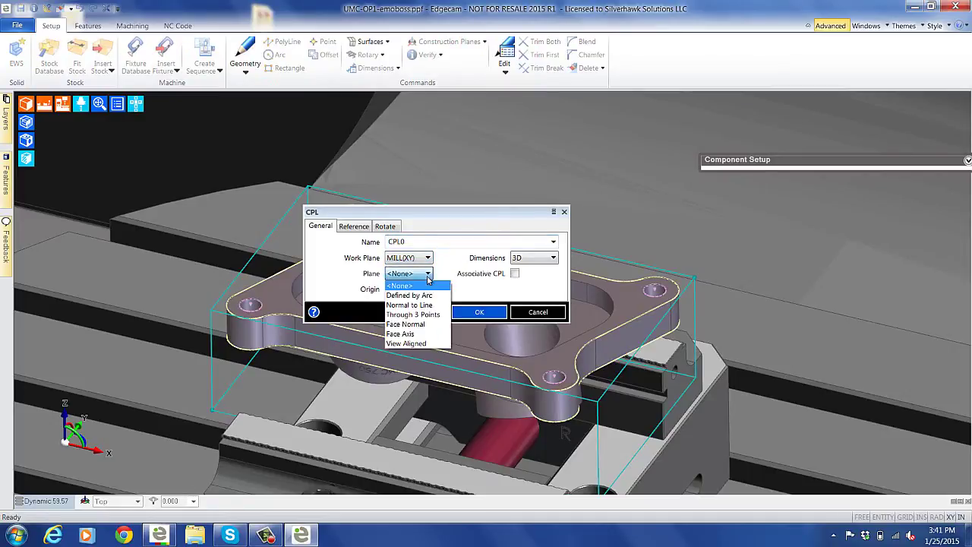
click(406, 334)
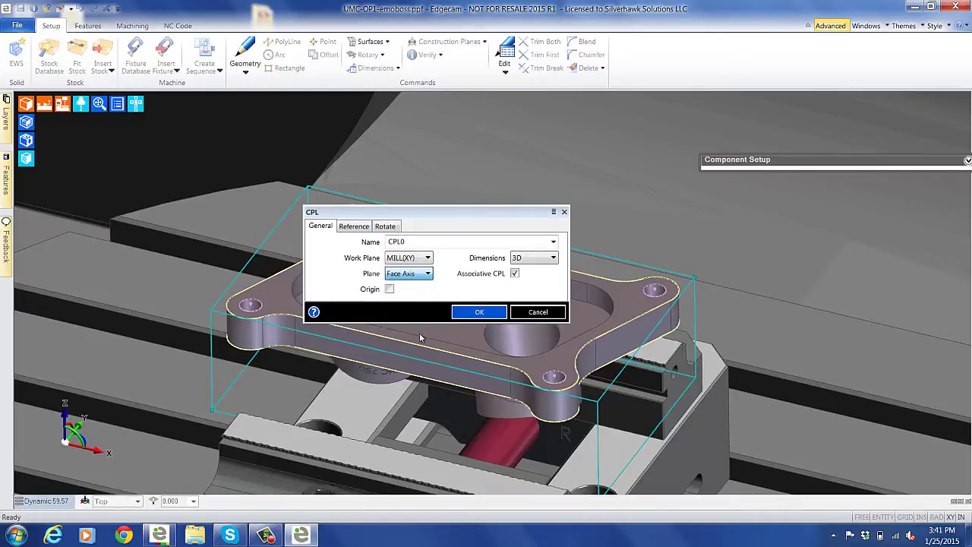
click(461, 312)
click(404, 285)
right_click(512, 216)
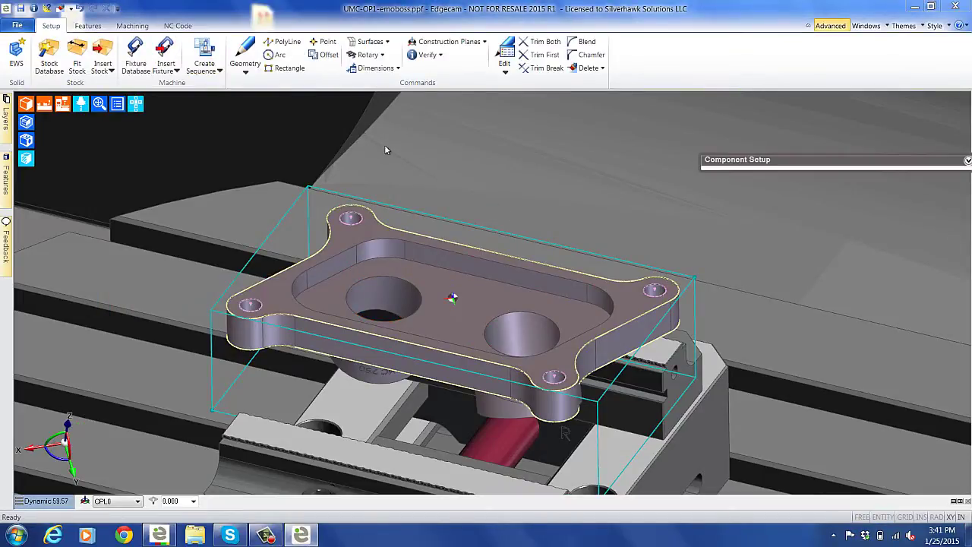
Create construction plane CPL1 with plane type Face Axis on the wall of the other angled bore, and hide the advanced commands.
click(454, 48)
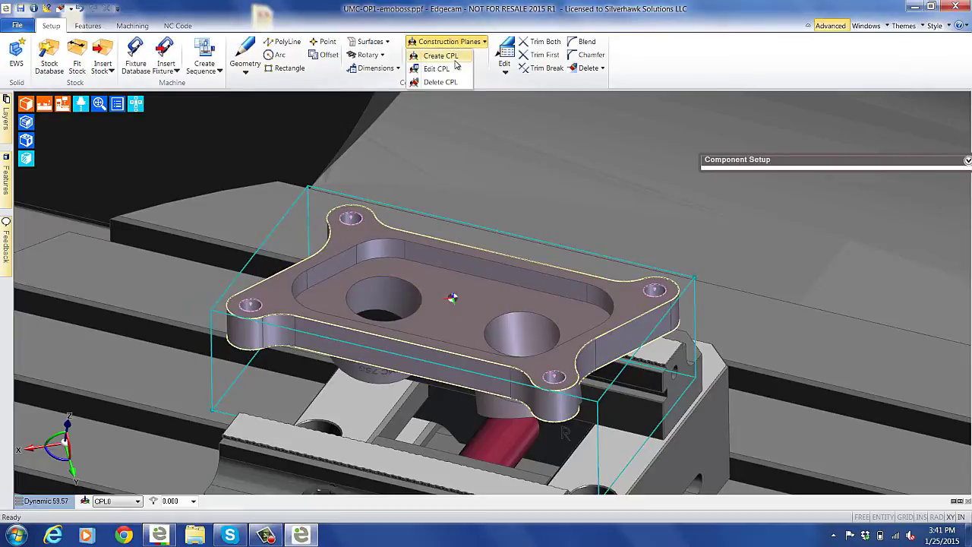
click(439, 78)
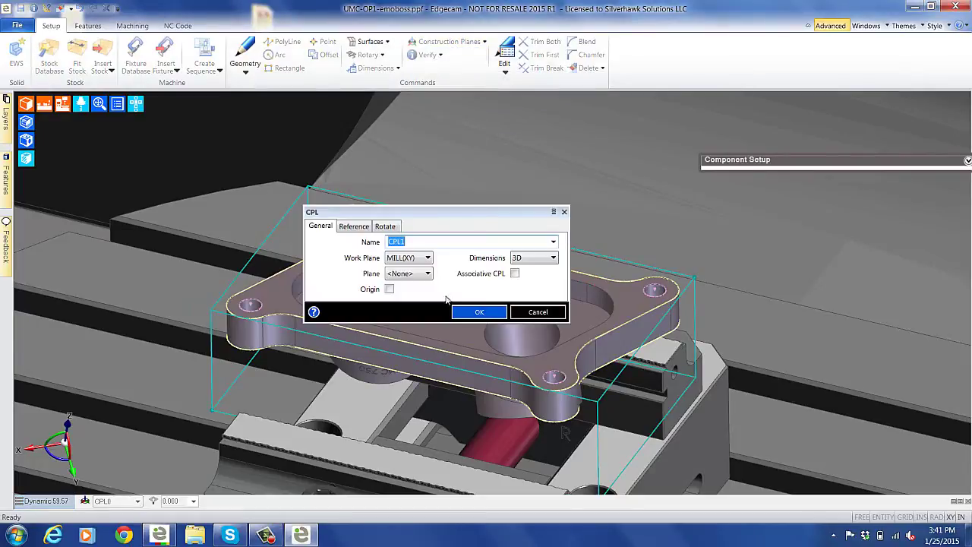
click(428, 273)
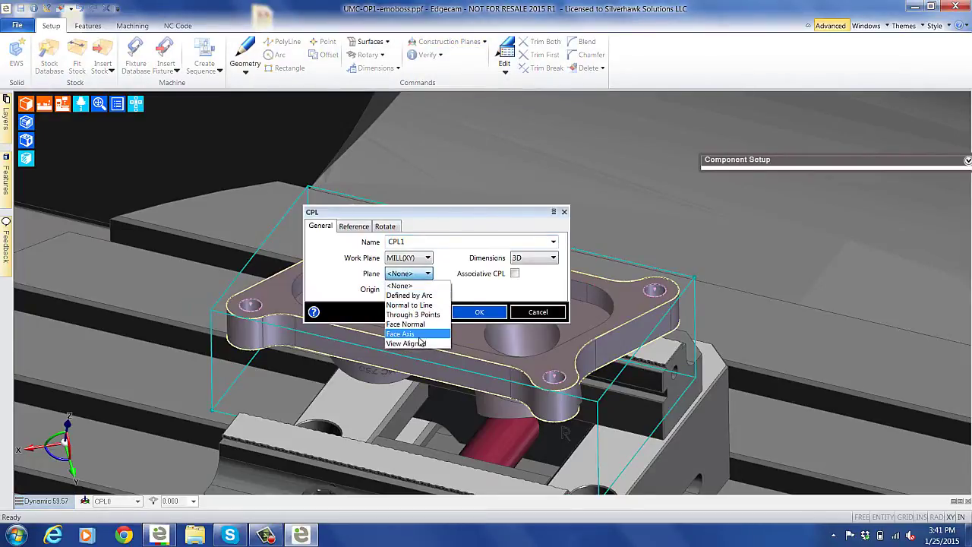
click(420, 334)
click(480, 312)
click(512, 332)
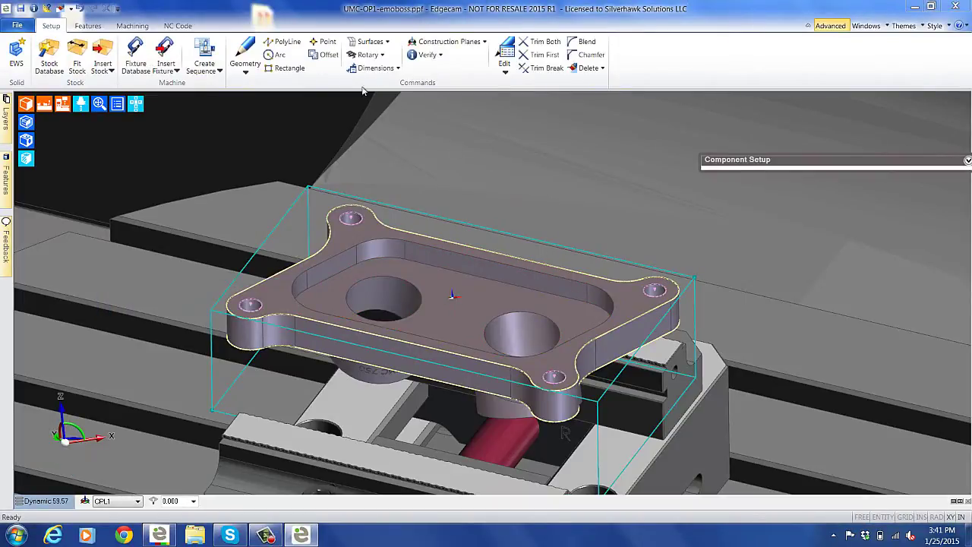
click(828, 26)
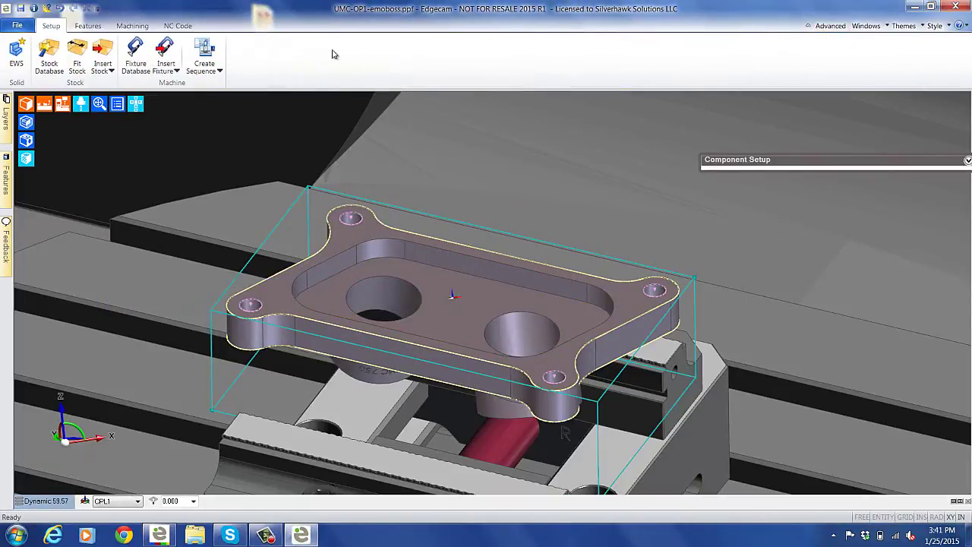
Find the features in planes CPL0 and CPL1 with 2D pockets, 2D bosses and vertical holes enabled and face selection turned off.
click(88, 25)
click(24, 55)
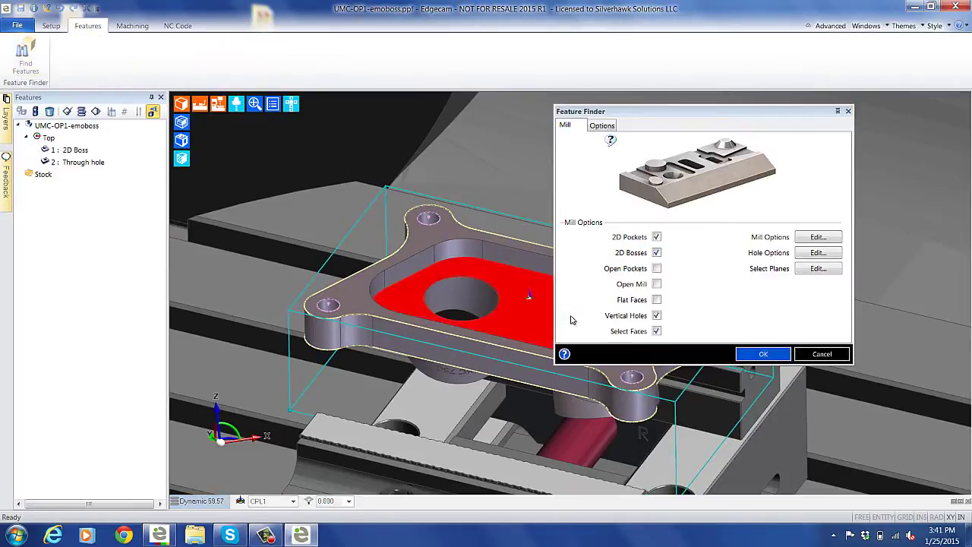
click(814, 273)
drag(535, 320, 536, 328)
click(482, 337)
click(478, 344)
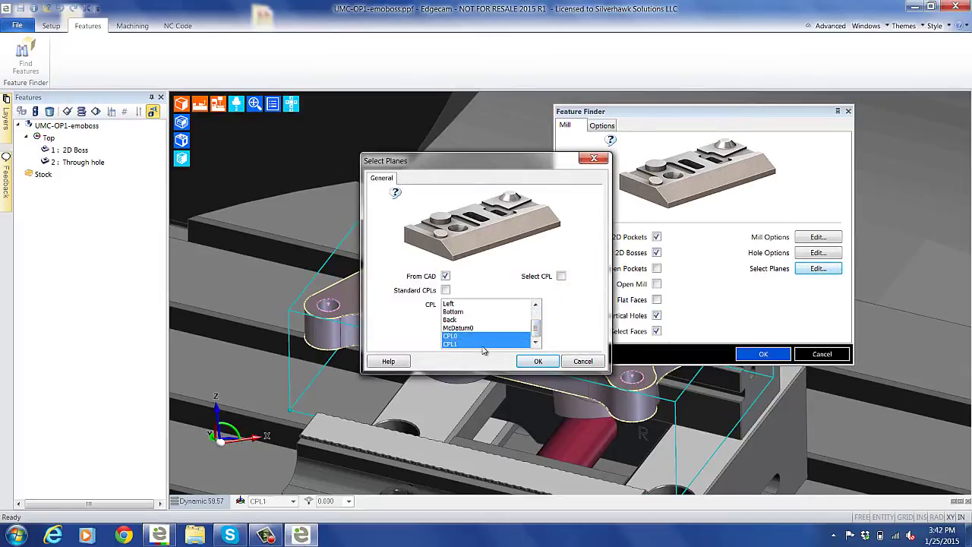
click(538, 361)
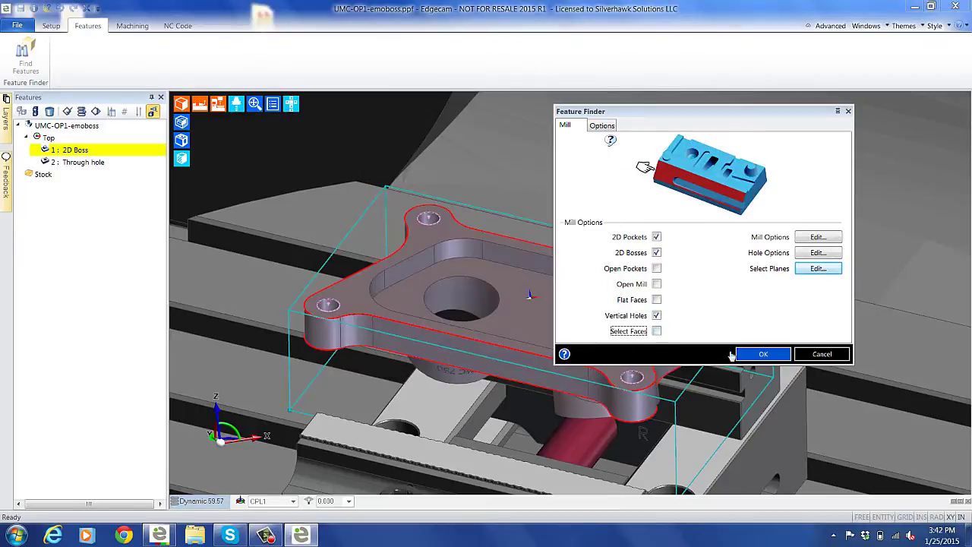
click(763, 354)
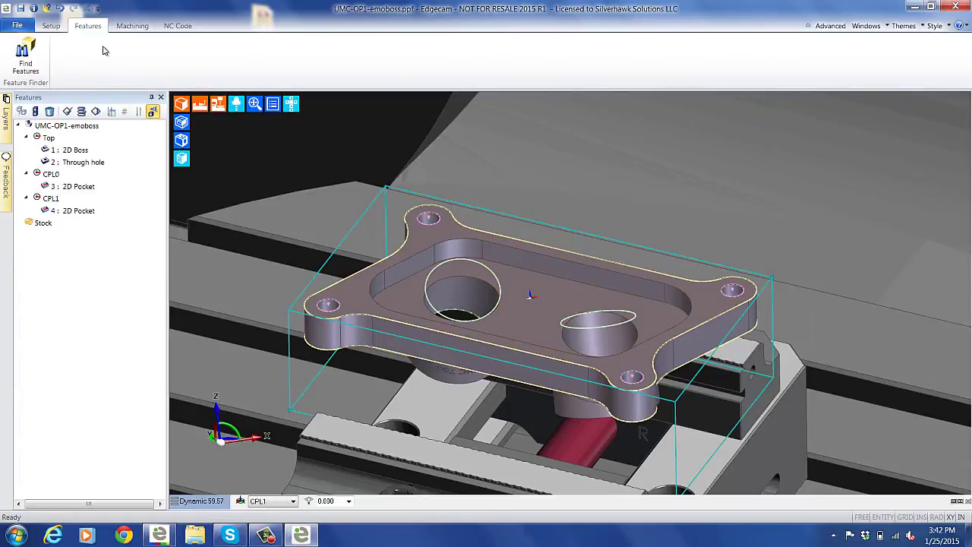
Create a 2D pocket feature in the Top orientation from the loop of the central recess.
click(91, 67)
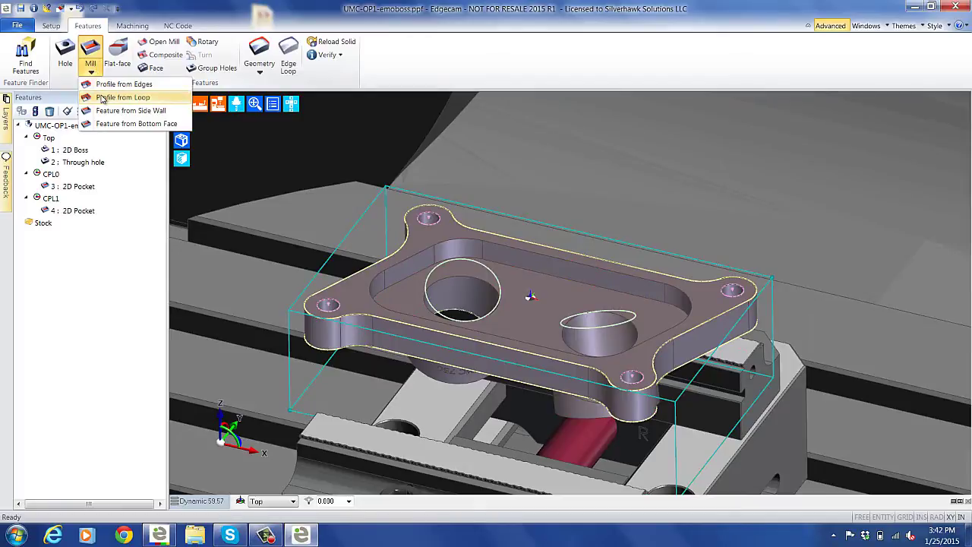
click(103, 97)
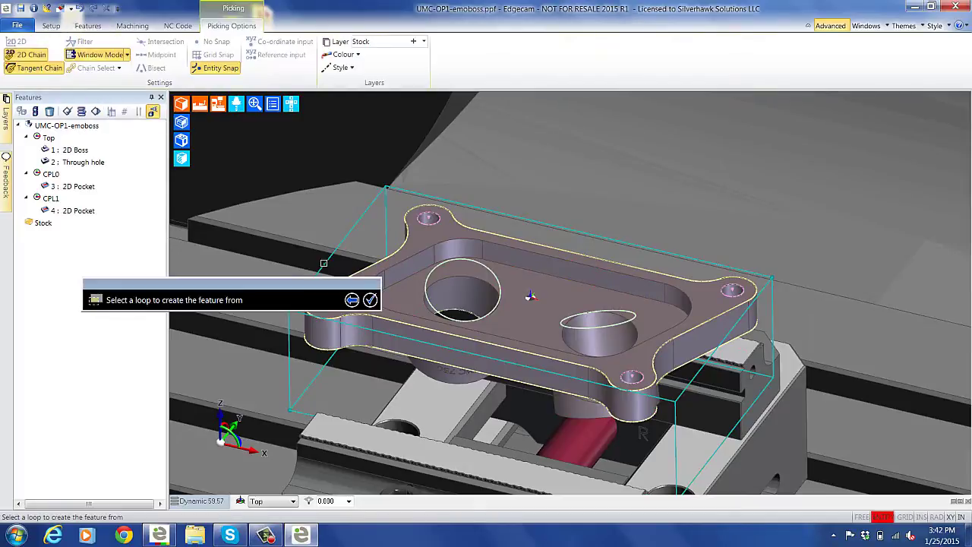
click(523, 267)
right_click(614, 226)
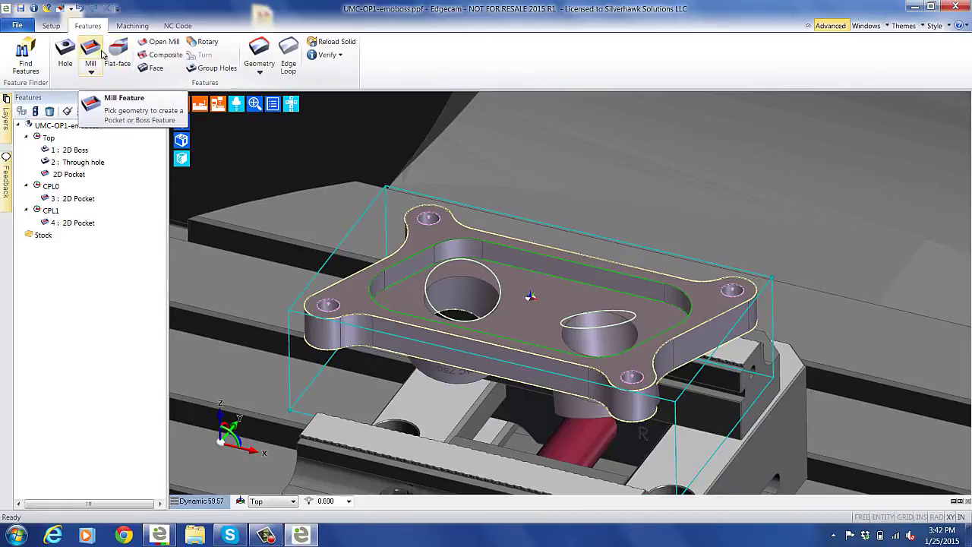
click(825, 32)
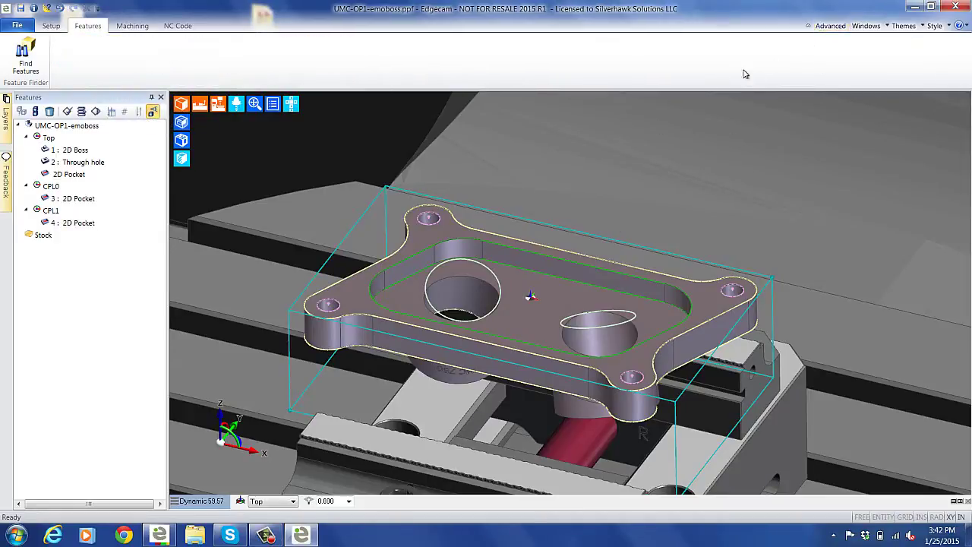
Collapse the timeline and generate the machining plan for the part's features.
click(133, 26)
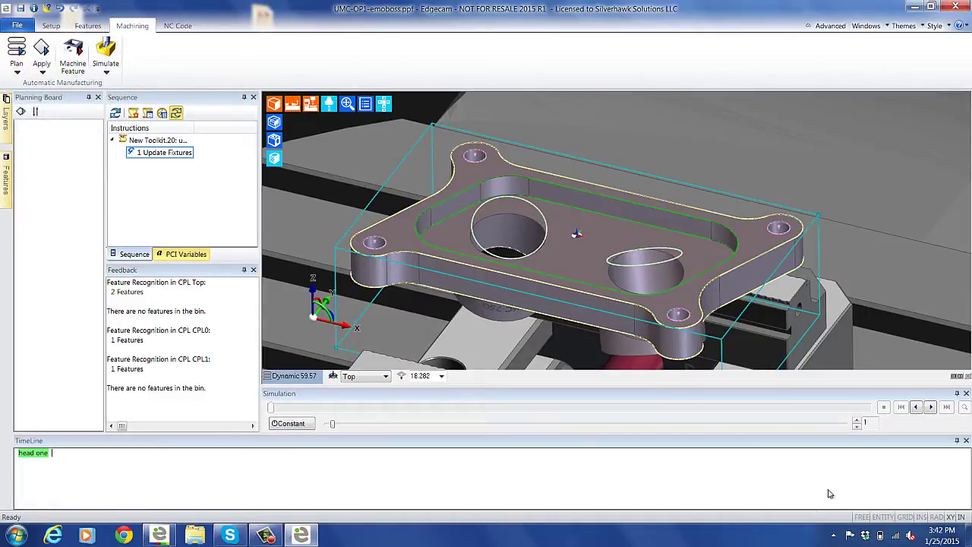
click(957, 442)
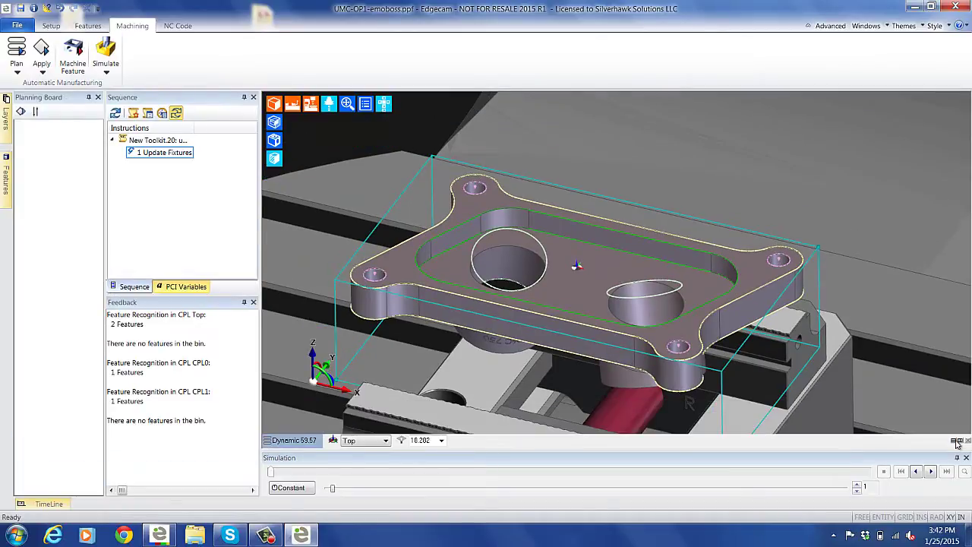
middle_drag(572, 371, 558, 287)
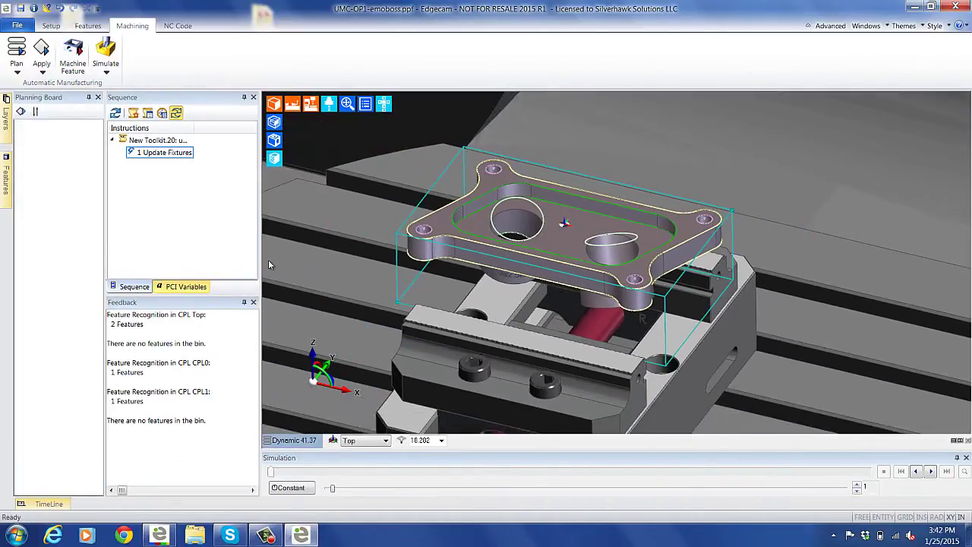
click(16, 52)
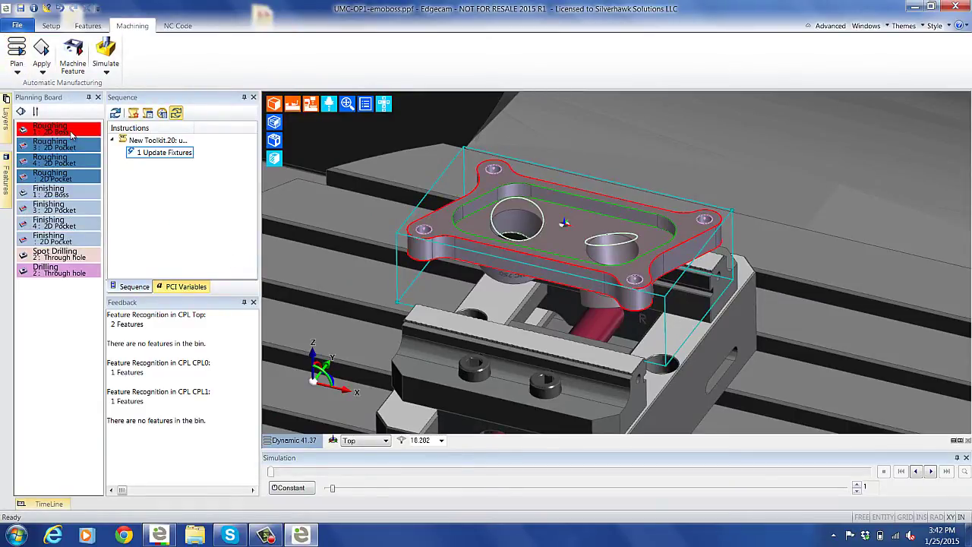
Apply the planned roughing operations for the outer 2D boss and the central 2D pocket.
right_click(71, 131)
click(89, 138)
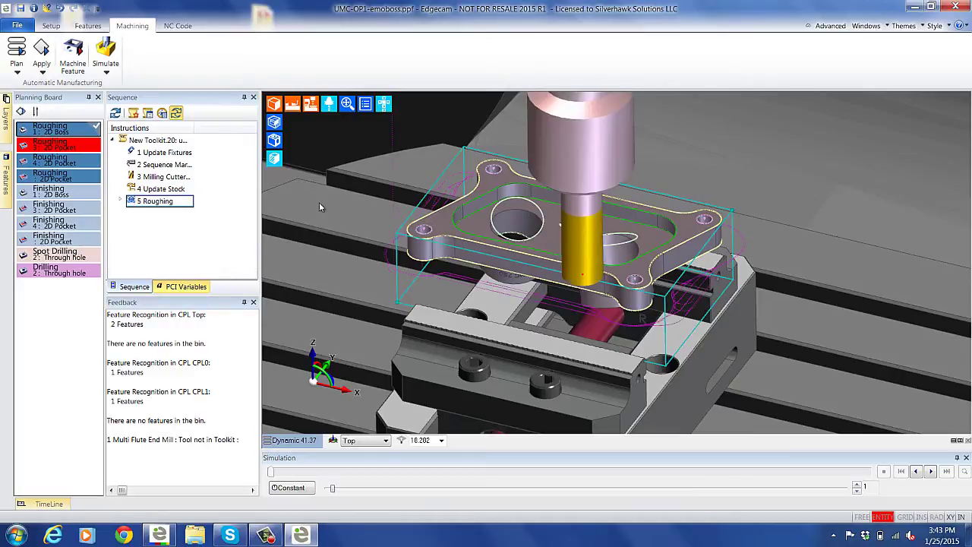
right_click(67, 177)
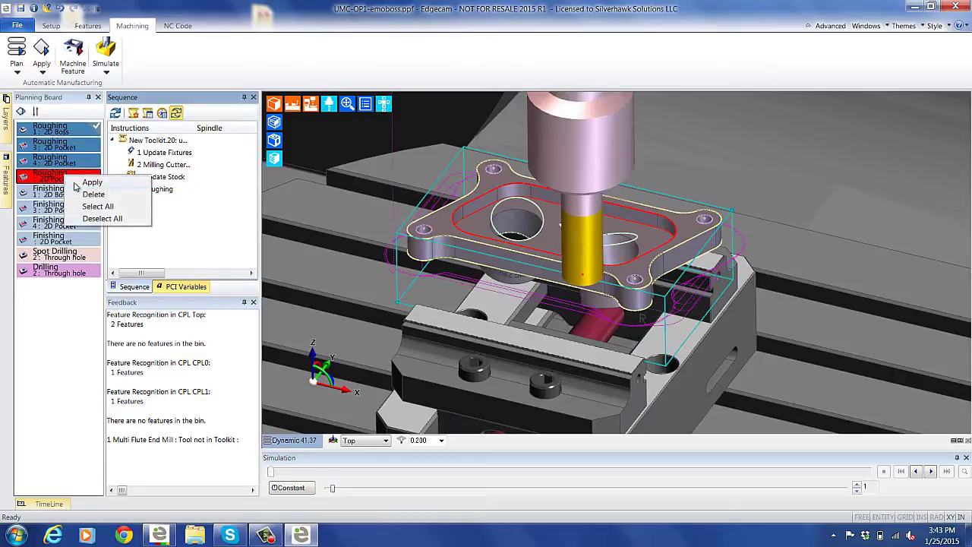
click(76, 183)
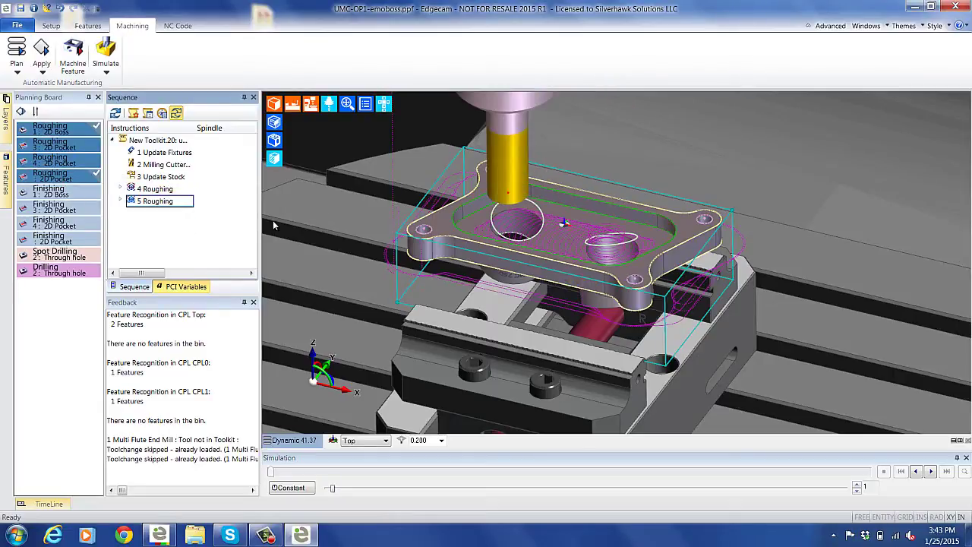
Apply the planned roughing operations for the two angled-bore pockets, 3: 2D Pocket and 4: 2D Pocket.
mouse_move(524, 237)
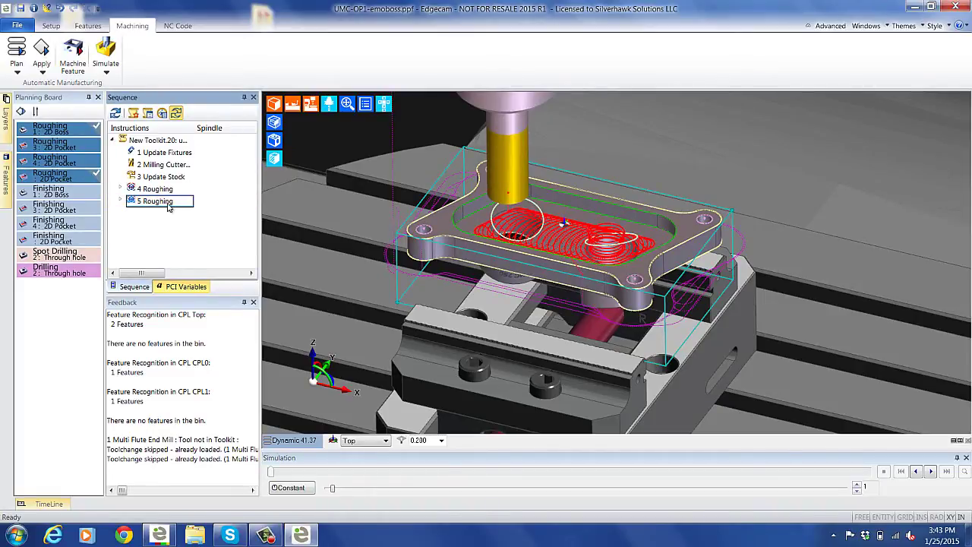
click(68, 192)
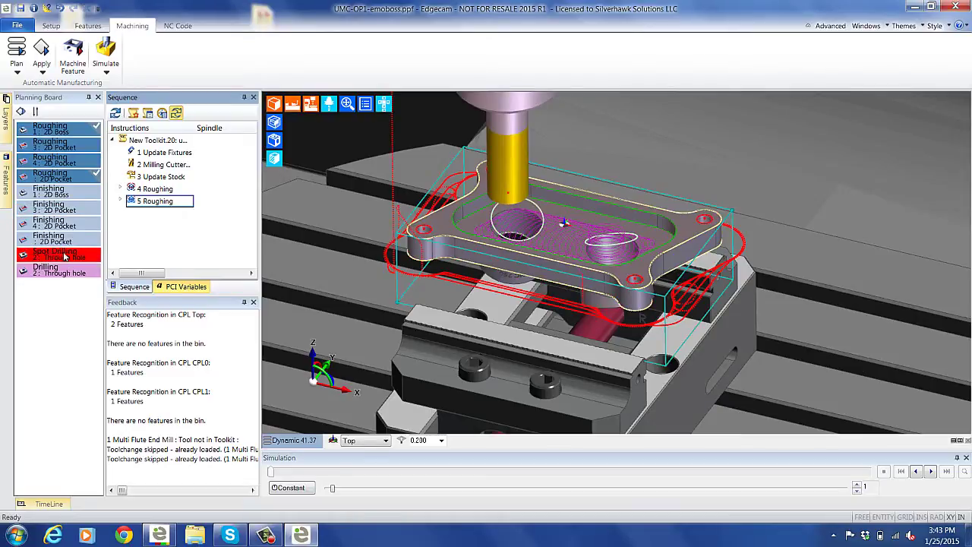
click(72, 150)
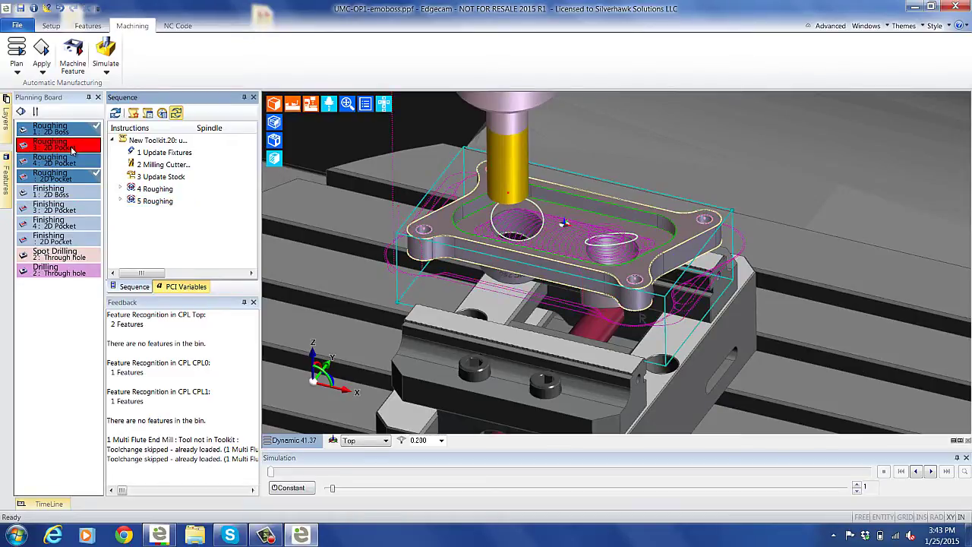
right_click(72, 150)
click(83, 154)
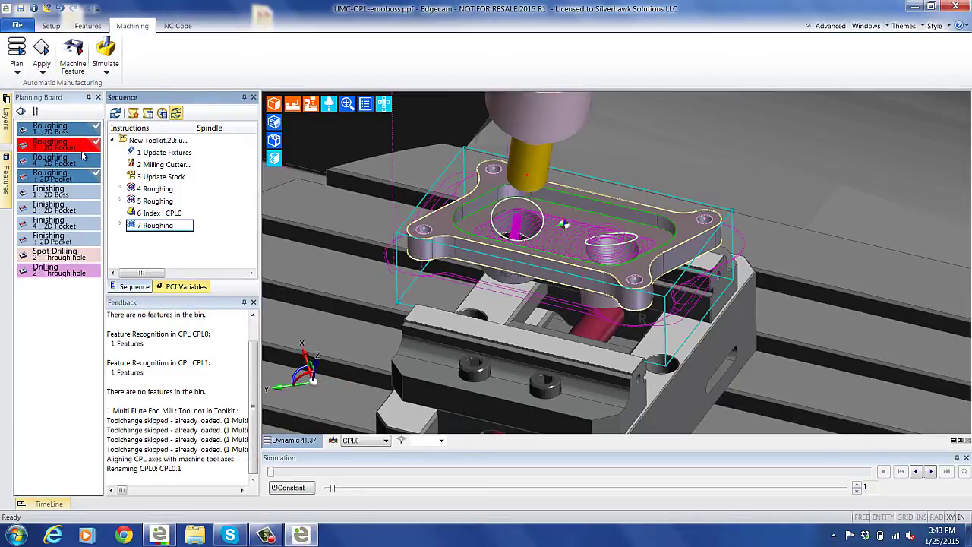
right_click(85, 163)
click(105, 168)
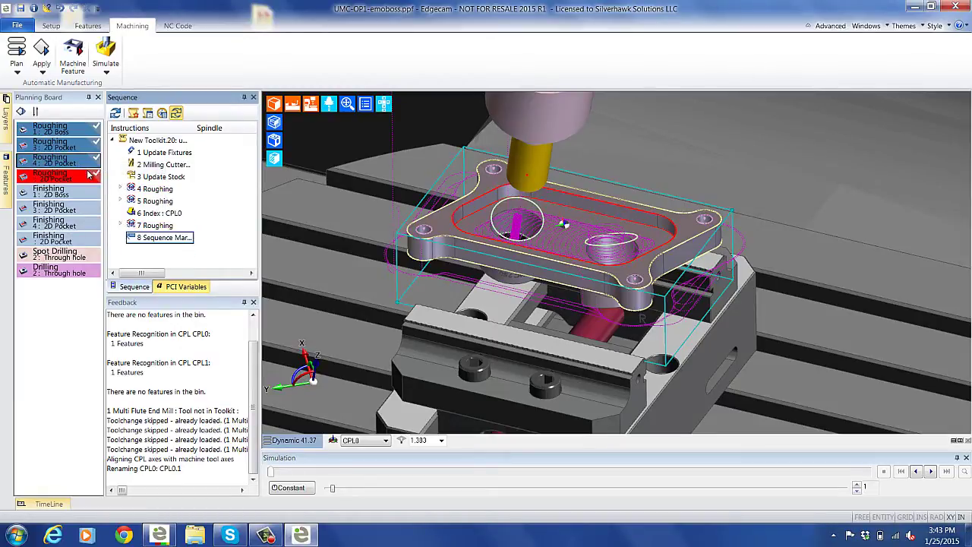
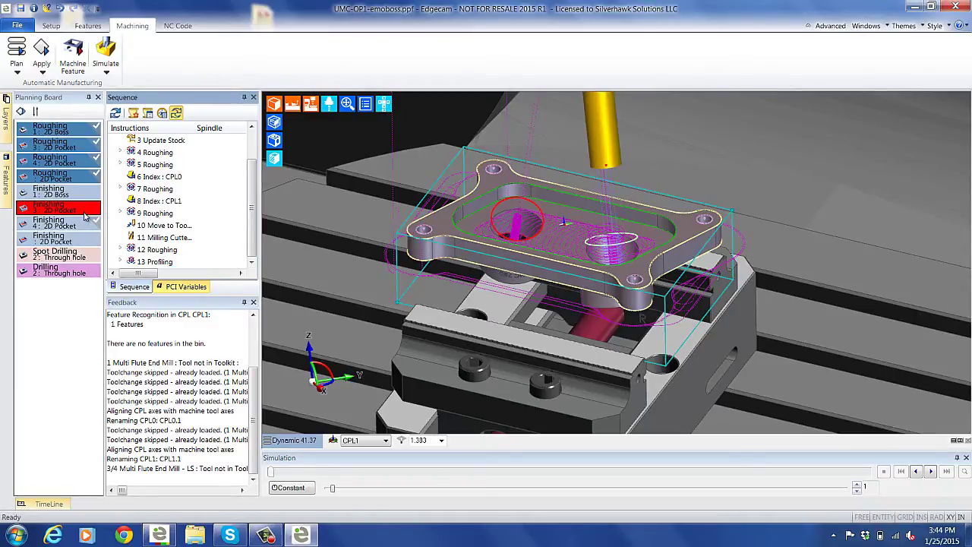
Apply the planned finishing operations for 3: 2D Pocket and the outer 2D boss.
right_click(85, 215)
click(107, 218)
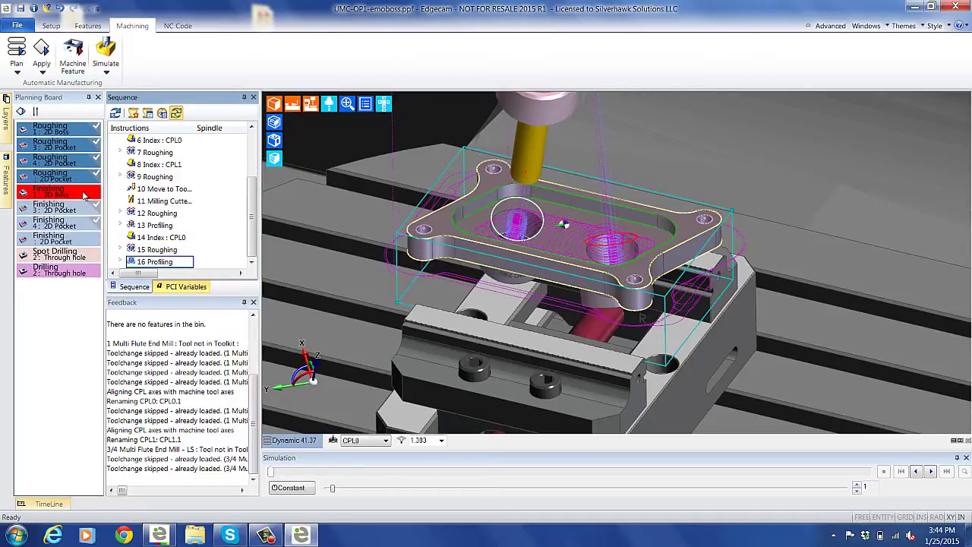
right_click(84, 195)
click(97, 199)
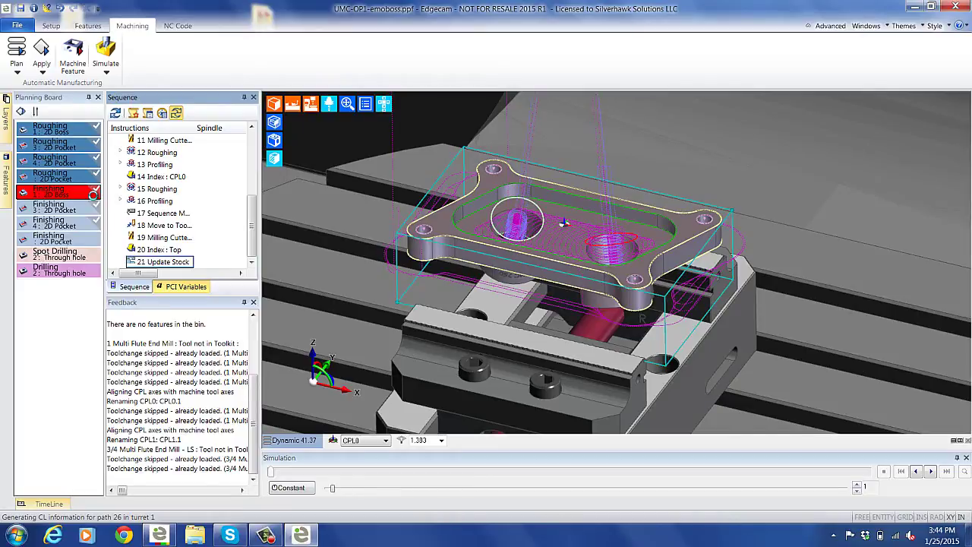
Apply the remaining planned operations: finishing of the central 2D pocket, plus spot drilling and drilling of 2: Through hole.
right_click(80, 244)
click(98, 251)
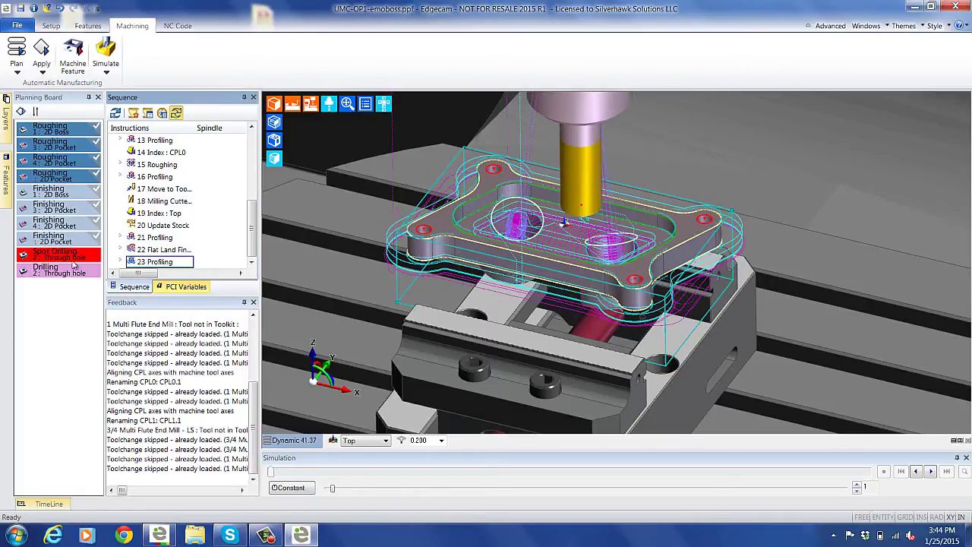
right_click(75, 266)
click(85, 269)
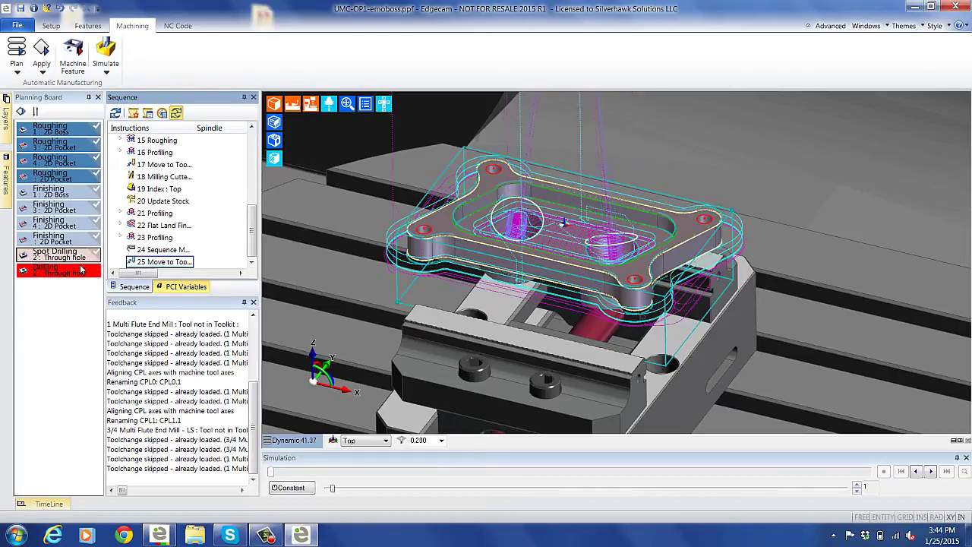
right_click(81, 274)
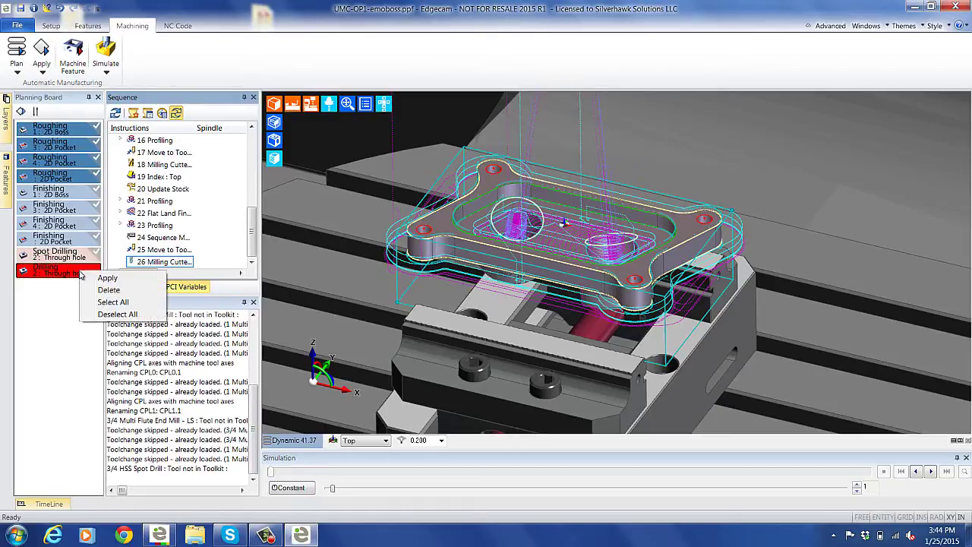
click(90, 279)
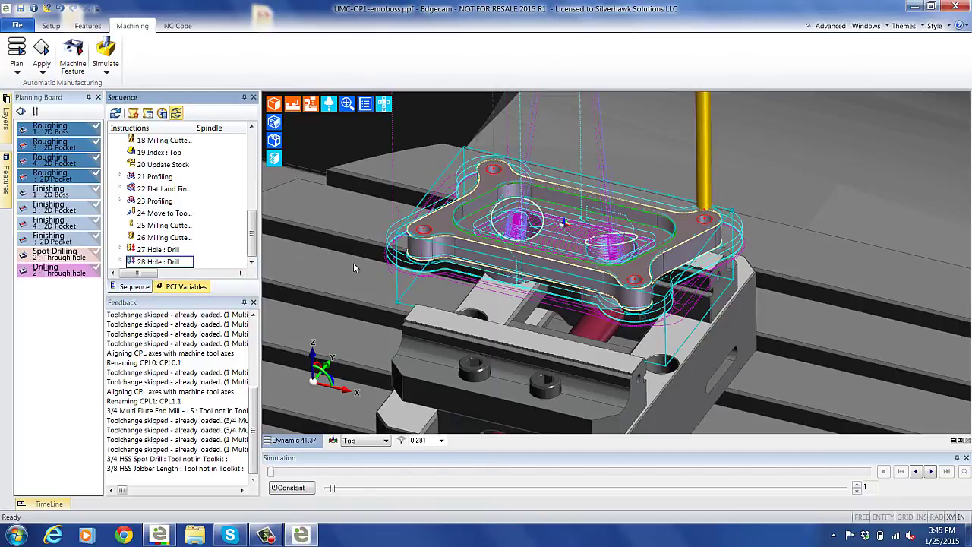
Start the machine simulation of the full sequence and raise its playback speed.
scroll(491, 291, down, 5)
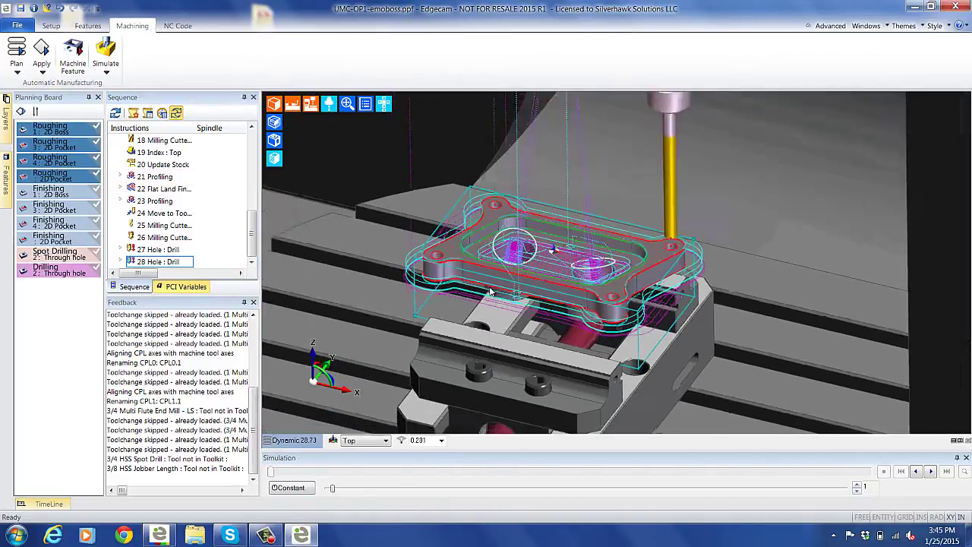
middle_drag(491, 291, 515, 273)
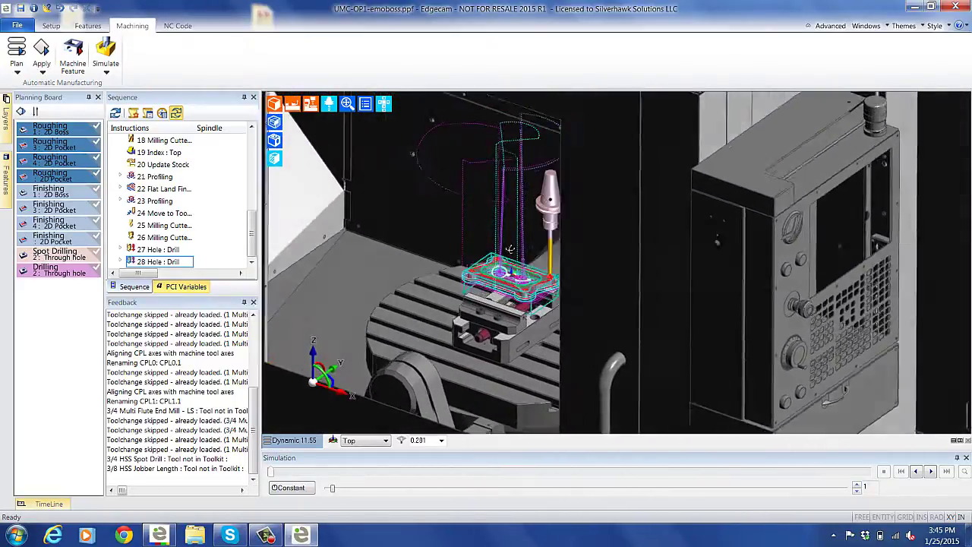
scroll(515, 272, up, 5)
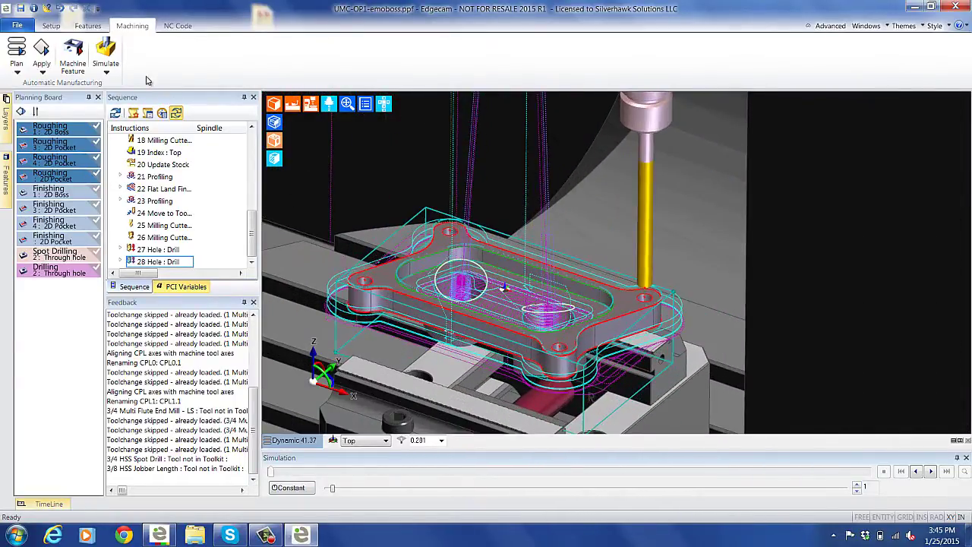
click(106, 55)
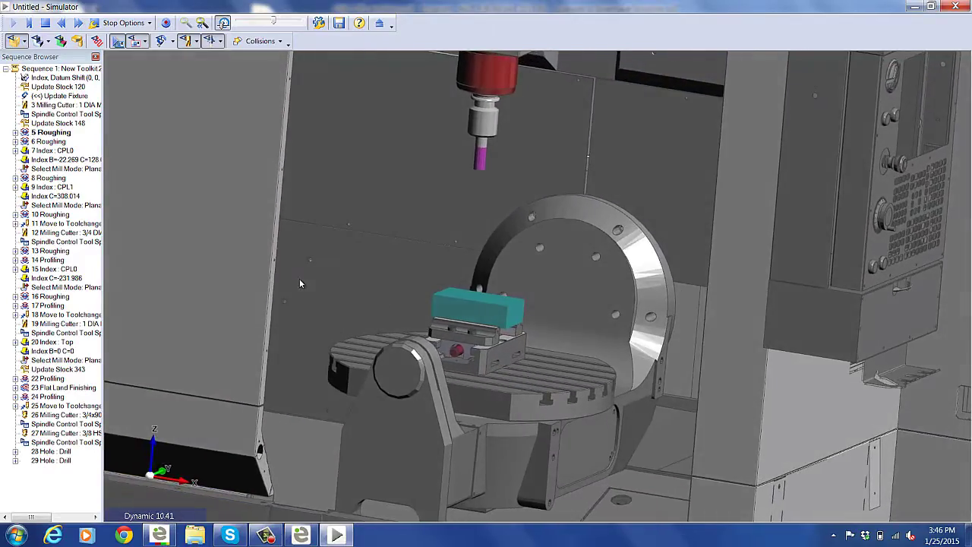
scroll(418, 317, up, 1)
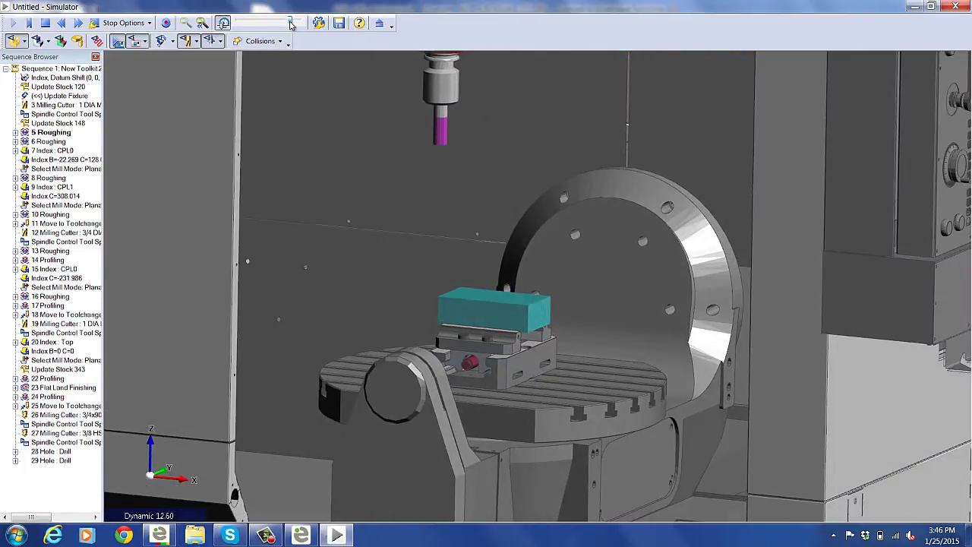
drag(291, 24, 297, 25)
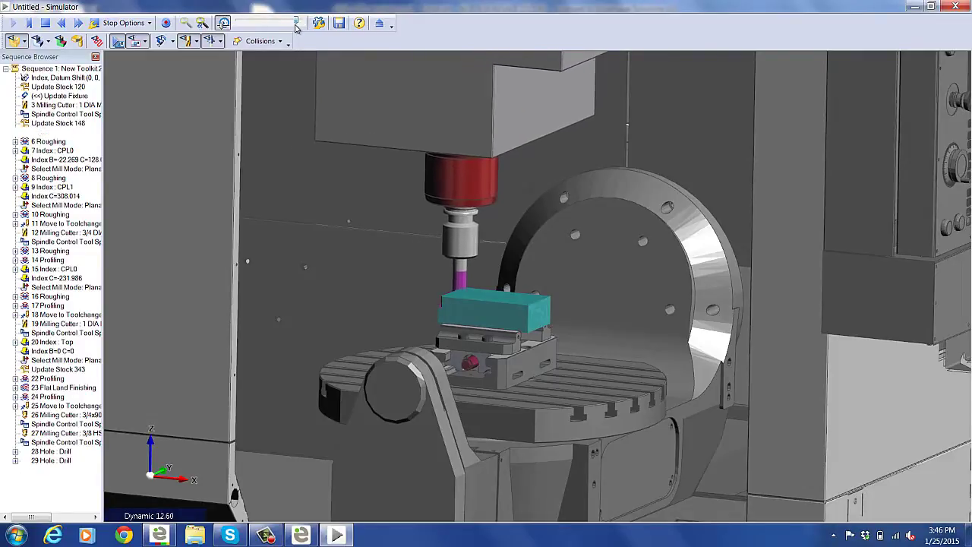
Examine the simulated machining of the outer boss, central pocket and angled-bore pockets at increased playback speed, and close the simulation.
scroll(452, 256, up, 2)
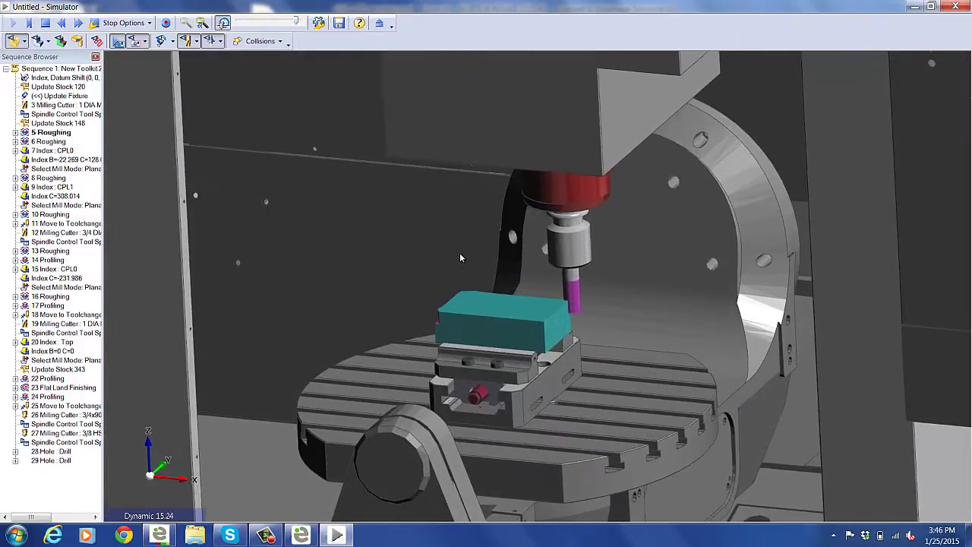
scroll(459, 252, up, 1)
scroll(413, 227, up, 2)
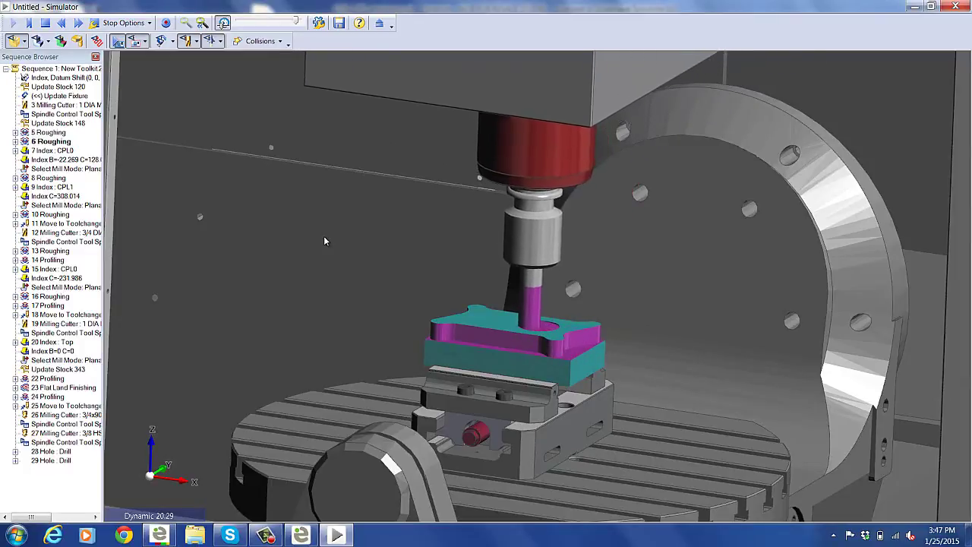
middle_drag(456, 304, 520, 327)
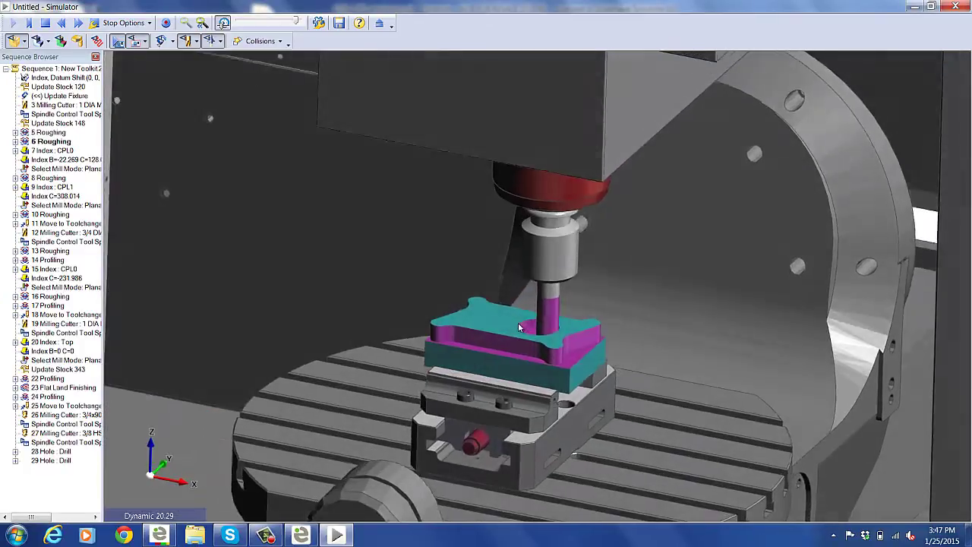
scroll(519, 328, up, 10)
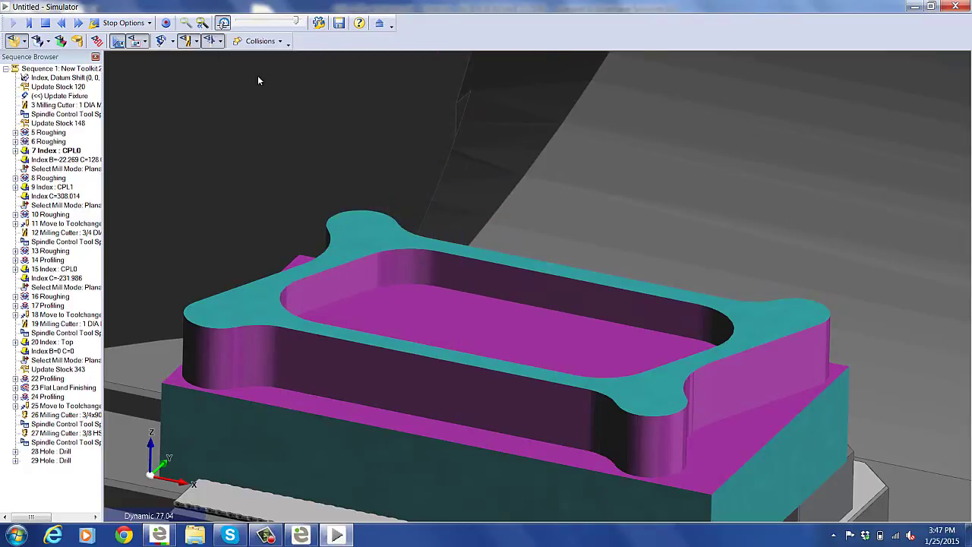
scroll(318, 100, down, 8)
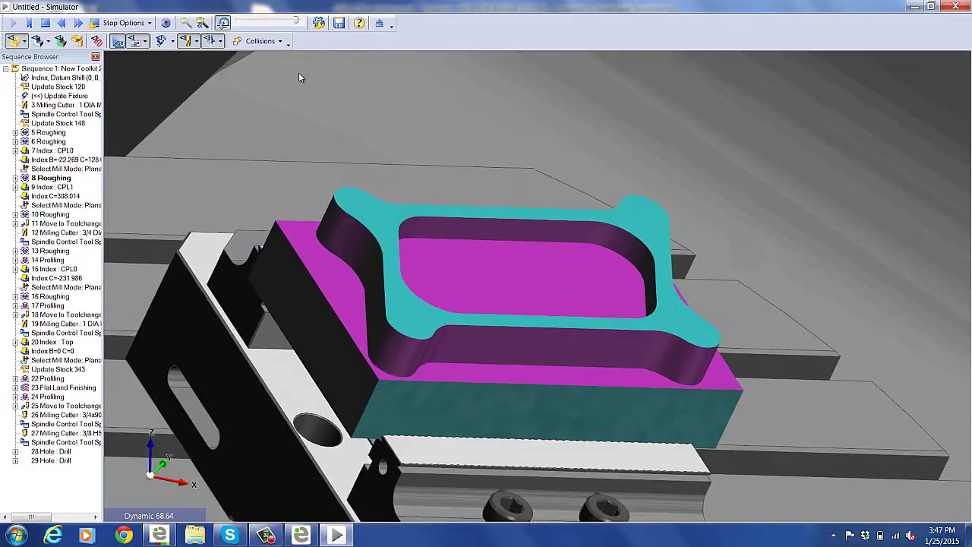
scroll(360, 164, down, 2)
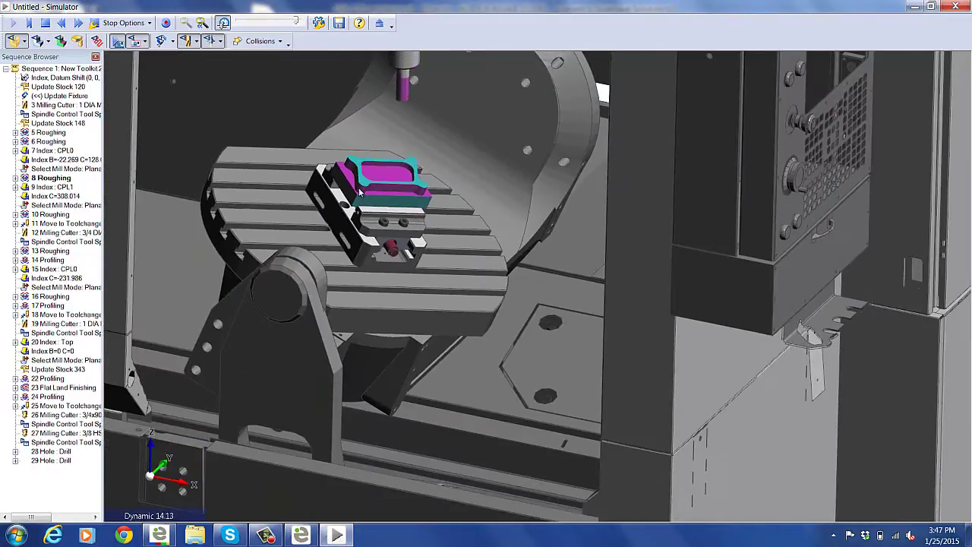
scroll(362, 193, up, 6)
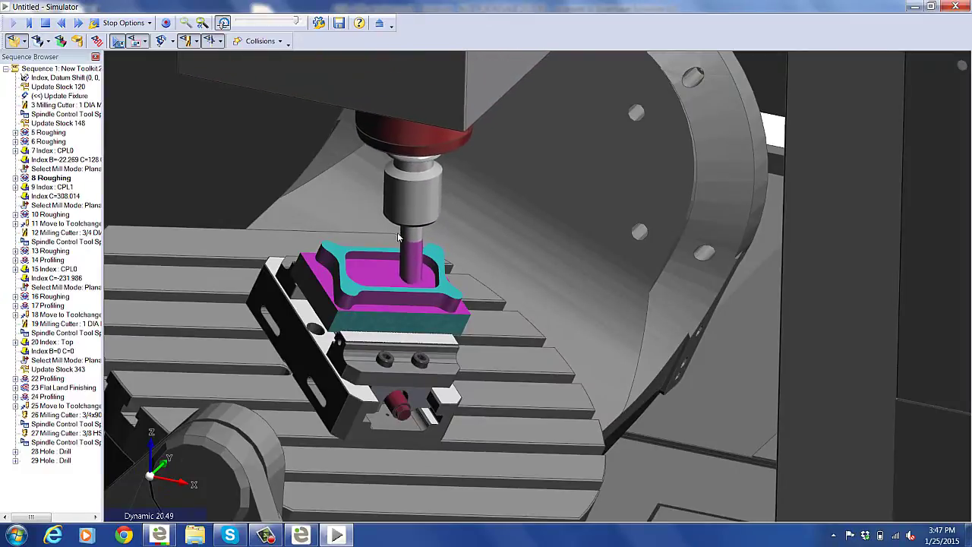
scroll(362, 197, up, 2)
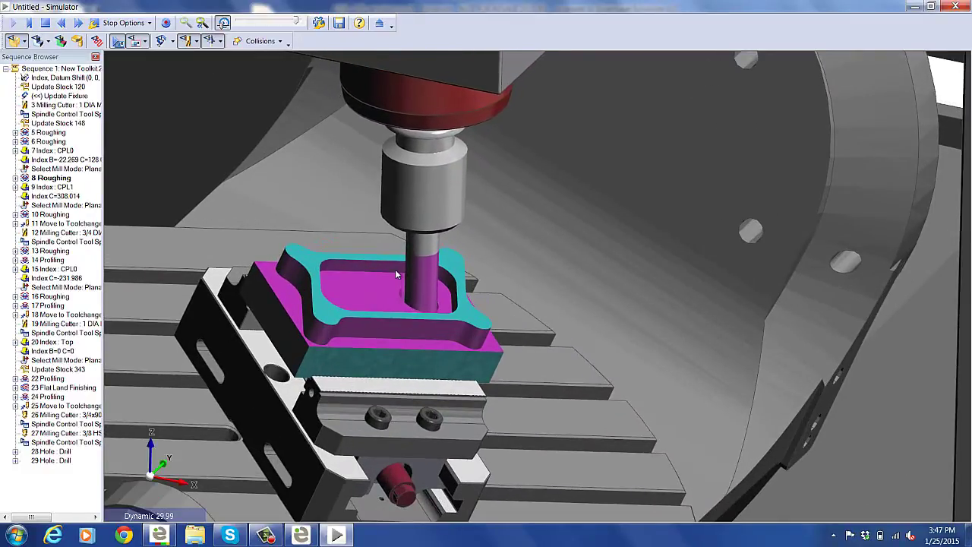
middle_drag(401, 238, 394, 189)
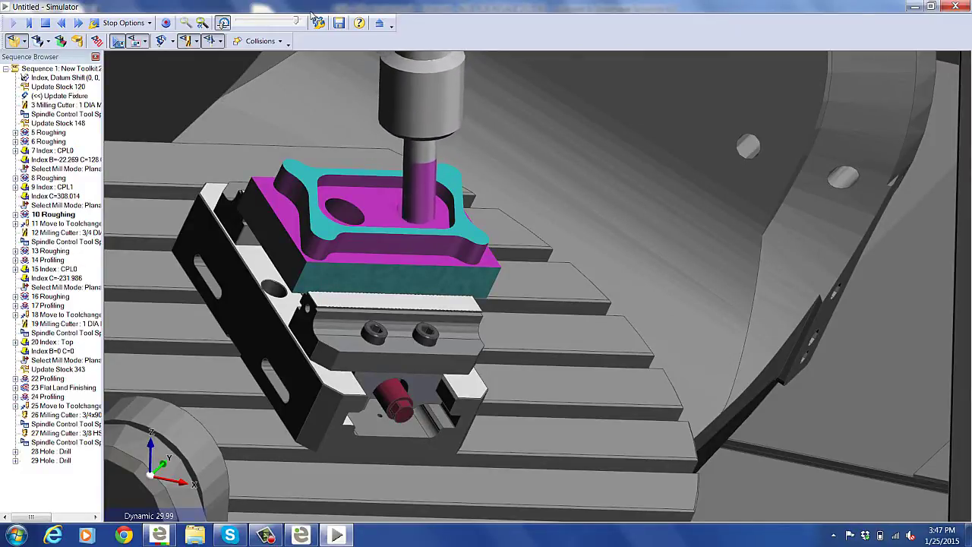
mouse_move(297, 21)
mouse_down()
mouse_move(282, 23)
mouse_move(300, 23)
mouse_up()
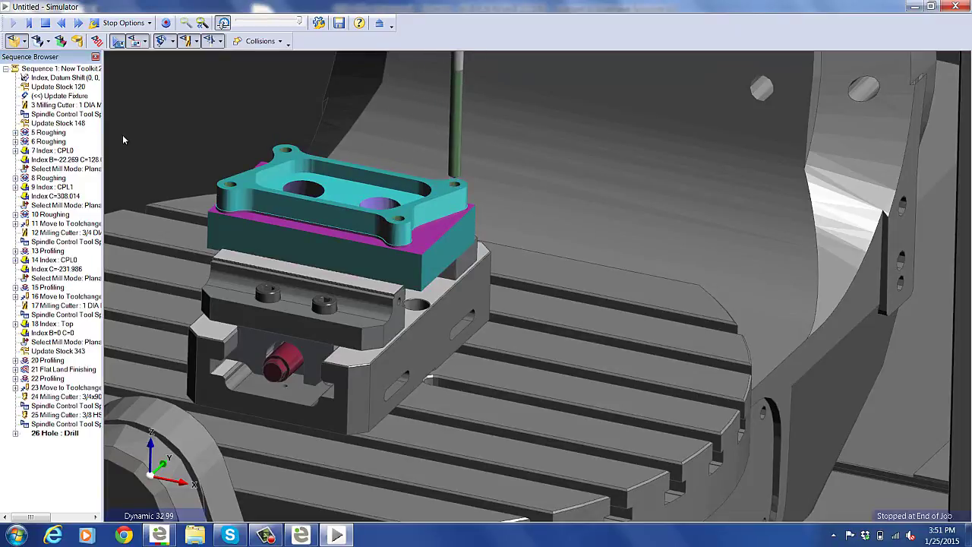
click(949, 7)
Generate the NC code for the sequence and look over the opening blocks of UMC-OP1-emoboss.nc.
click(182, 26)
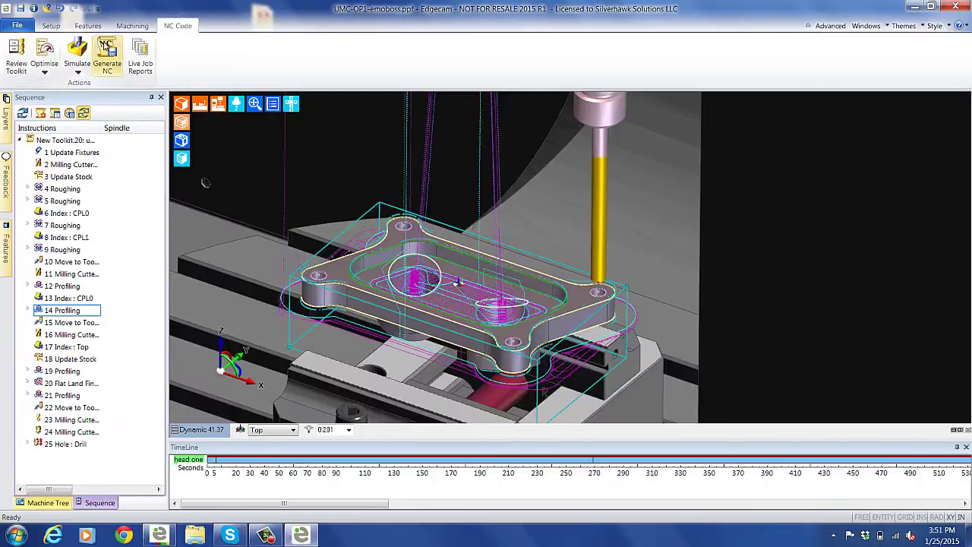
click(105, 50)
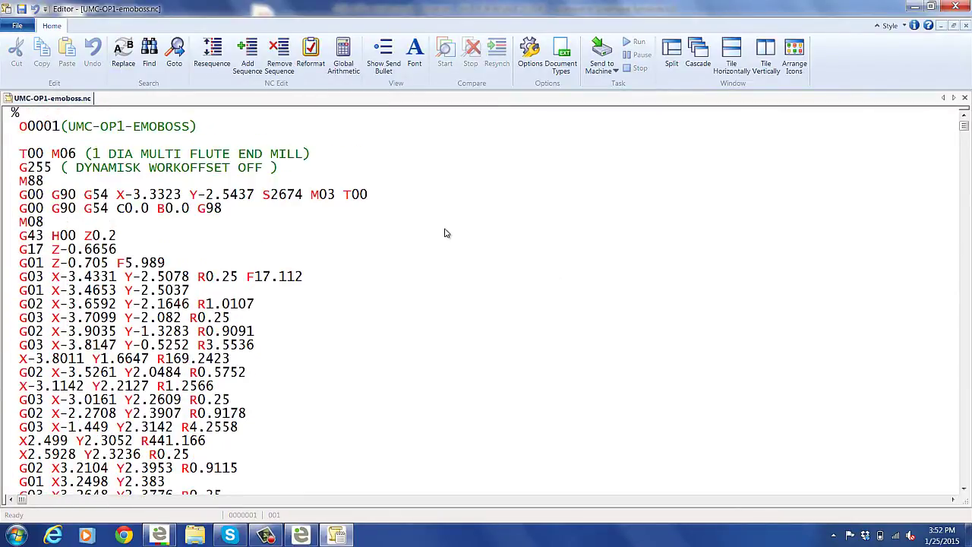
scroll(446, 233, down, 3)
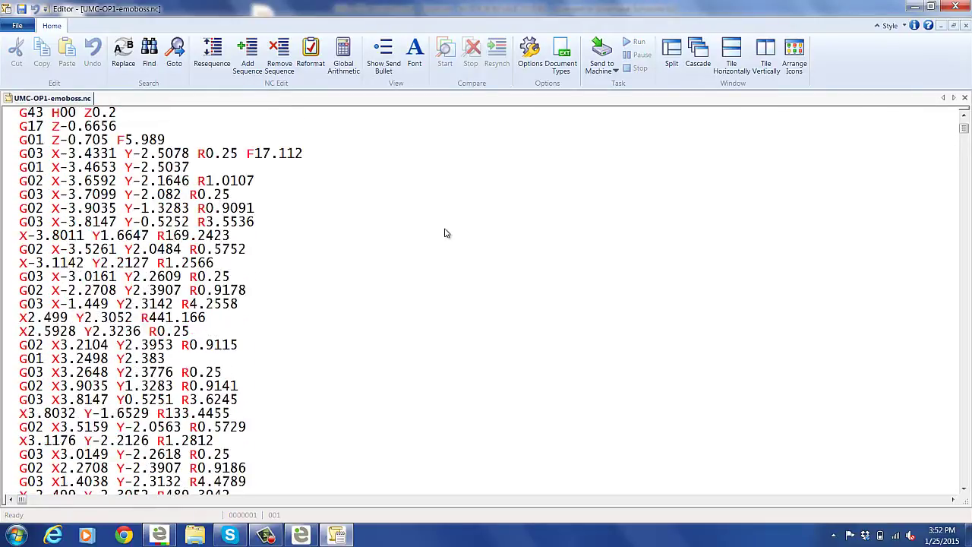
scroll(446, 233, up, 3)
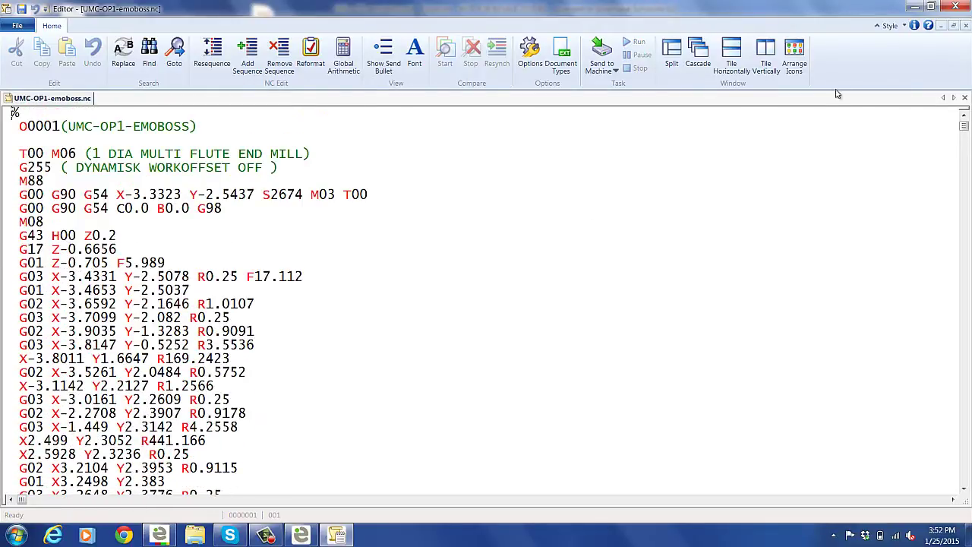